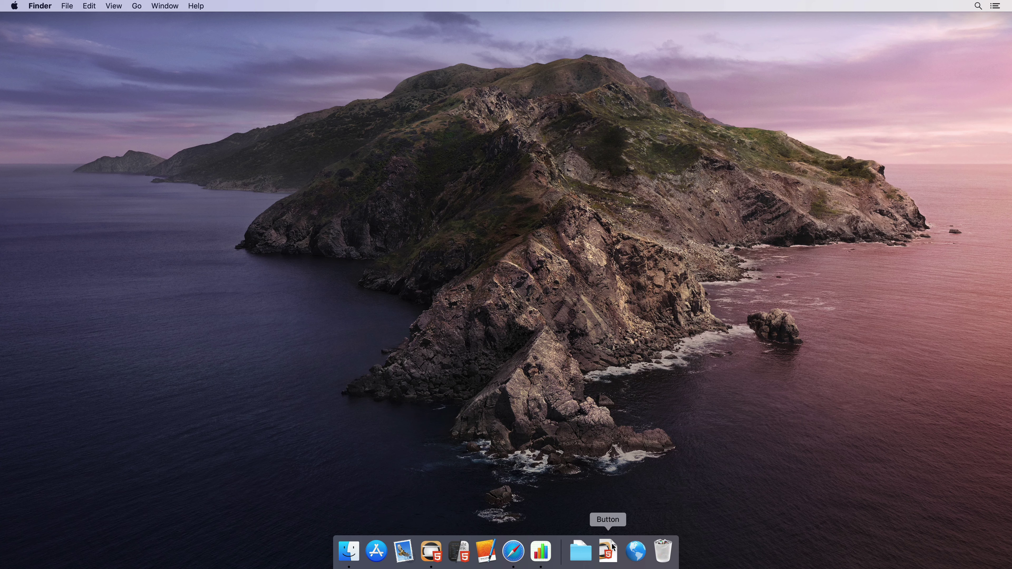
Open the Button document and select the button in its scene.
left_click(610, 550)
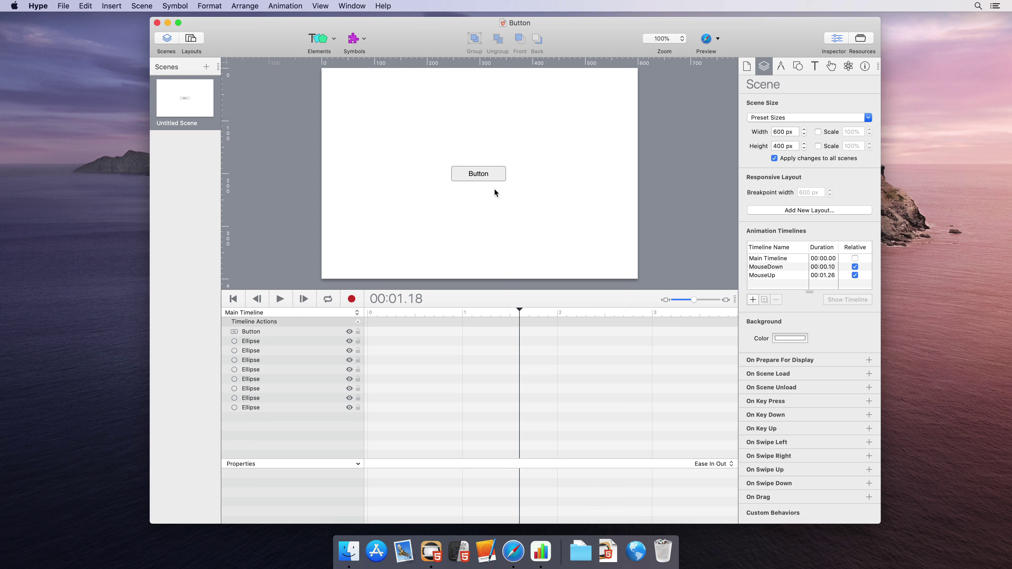
left_click(494, 177)
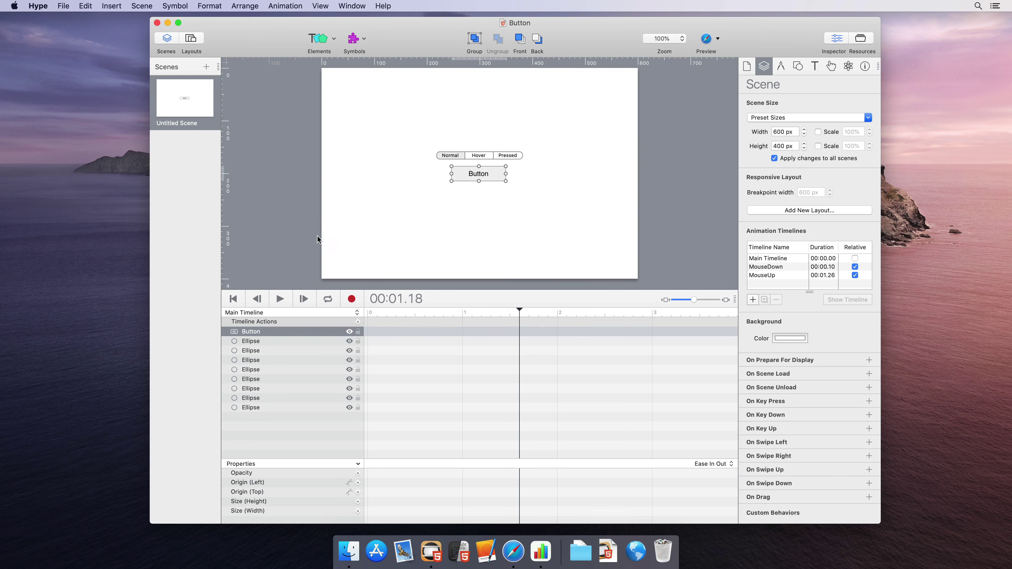
Examine the MouseDown and MouseUp timelines of the scene, and return to the Main Timeline.
left_click(283, 313)
left_click(283, 320)
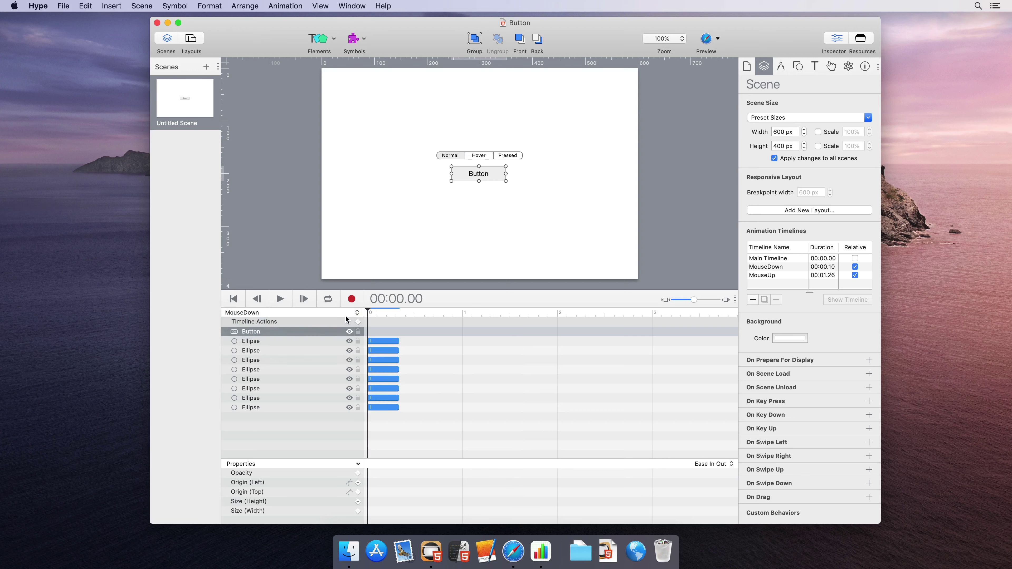
mouse_move(371, 312)
left_mouse_down()
mouse_move(398, 315)
mouse_move(368, 313)
left_mouse_up()
left_click(324, 315)
left_click(327, 321)
left_click(328, 314)
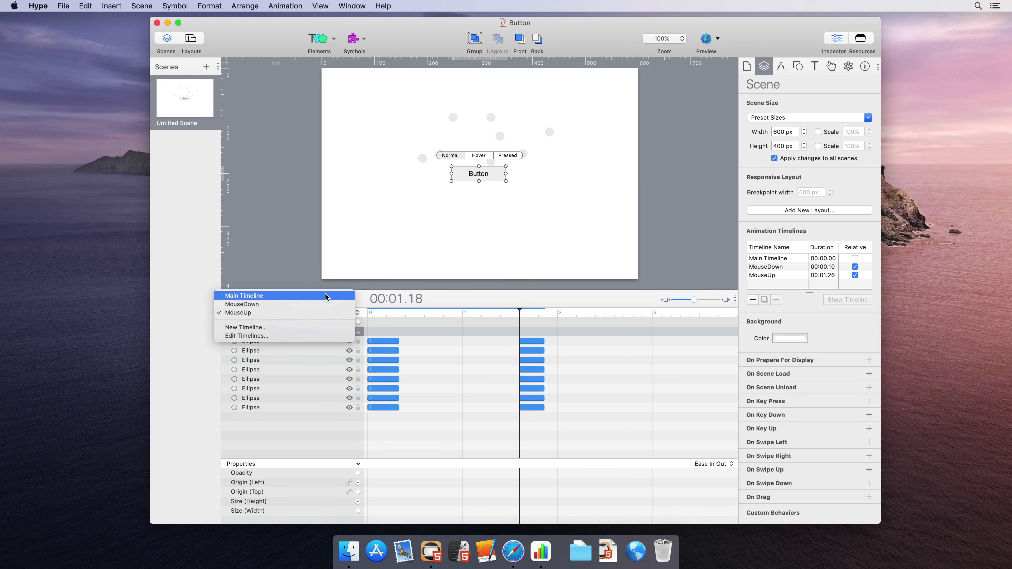
left_click(328, 296)
Preview the scene in Safari, test the button's animation and close the preview.
left_click(706, 39)
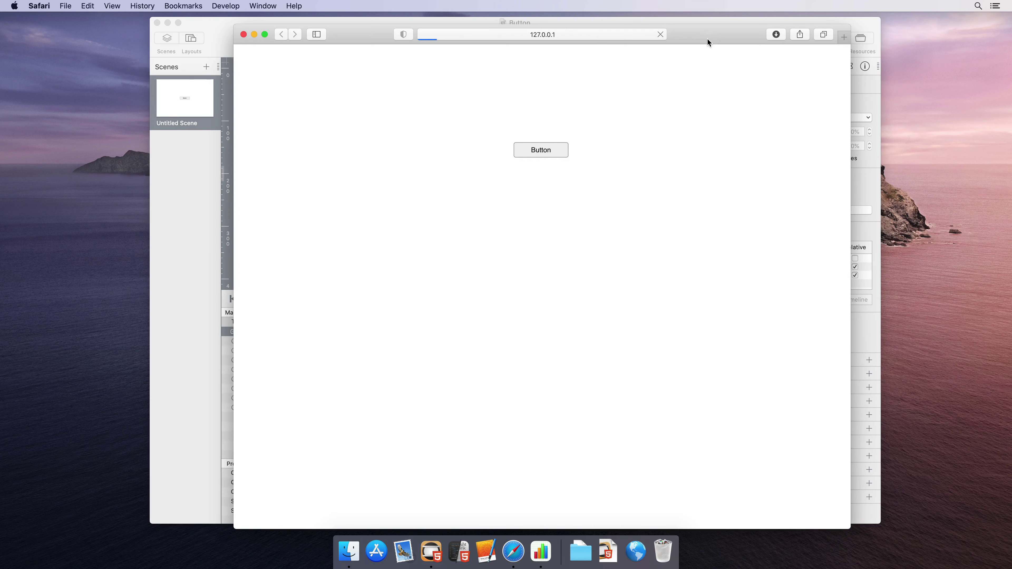
left_click(556, 155)
left_click(244, 34)
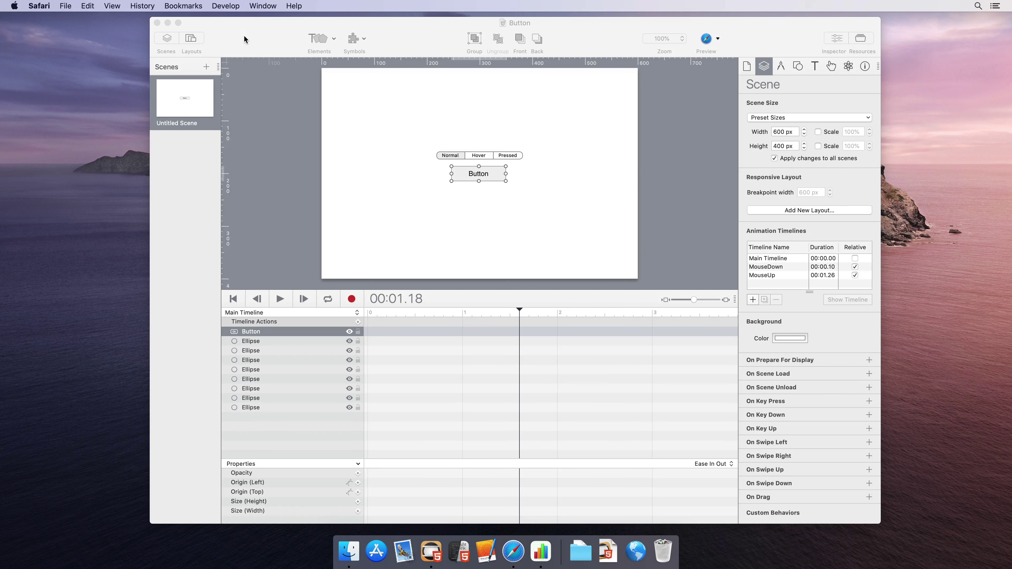
Select the button and all the ellipses in the scene and make a new standard symbol from the selection.
left_click_drag(312, 403, 328, 14)
left_click(353, 38)
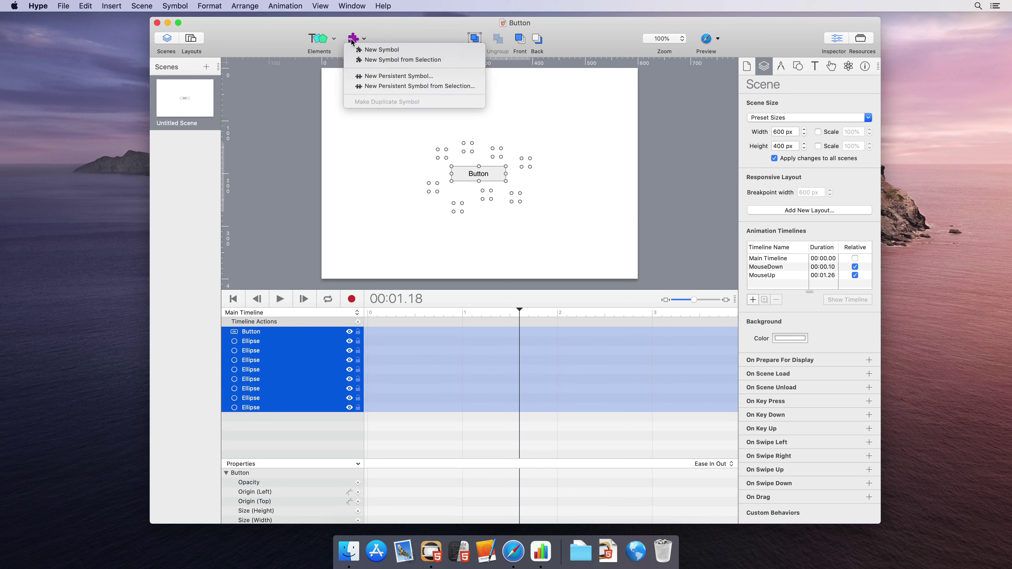
left_click(461, 62)
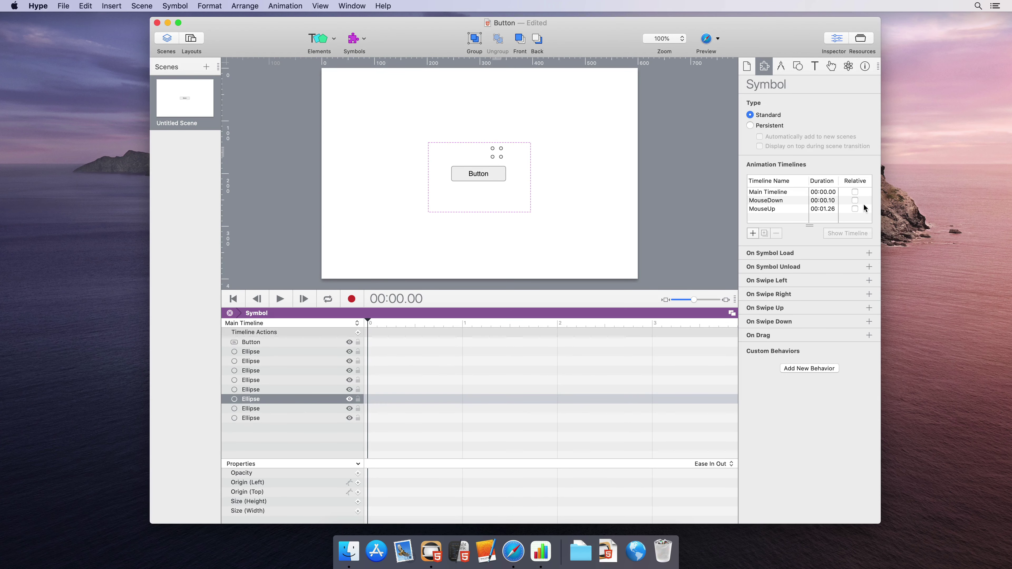
Make the symbol's MouseDown and MouseUp timelines relative and leave the symbol.
left_click(855, 200)
left_click(854, 208)
left_click(570, 174)
double_click(569, 174)
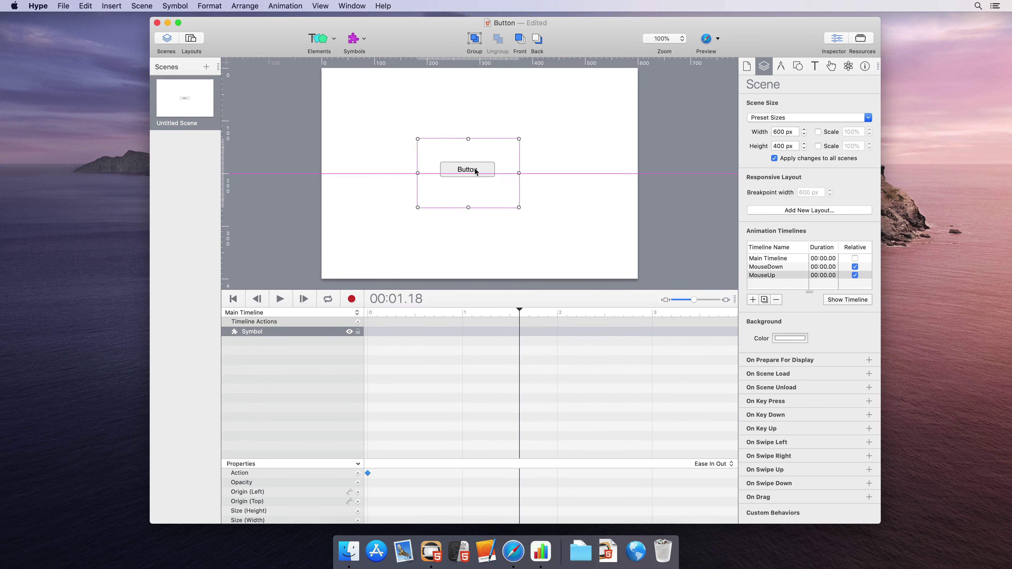
Move the symbol to the scene's upper left, place a pasted copy at the upper right, and lower the original slightly.
left_click_drag(474, 172, 410, 136)
left_click(86, 6)
left_click(94, 55)
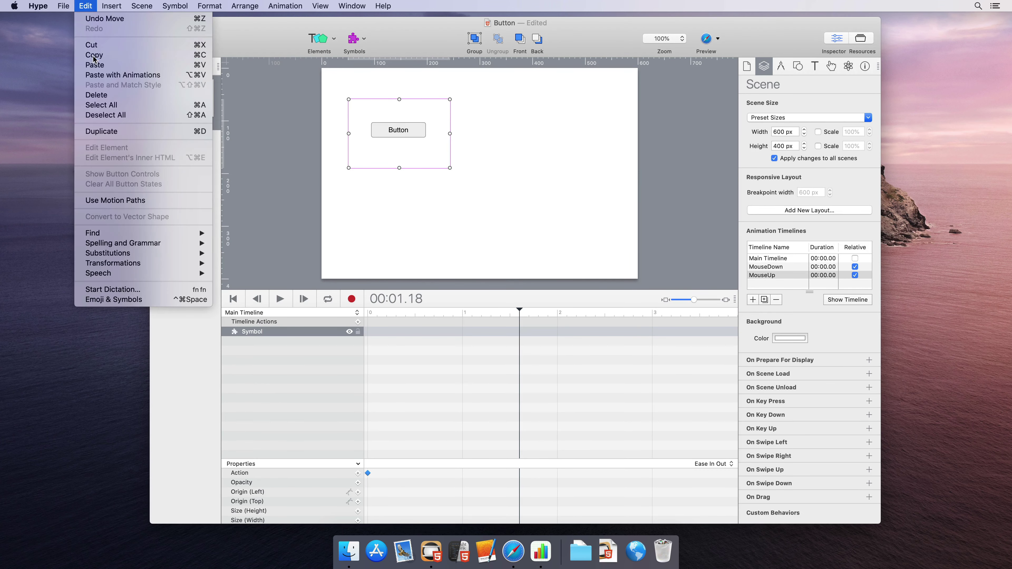
left_click(86, 6)
left_click(167, 65)
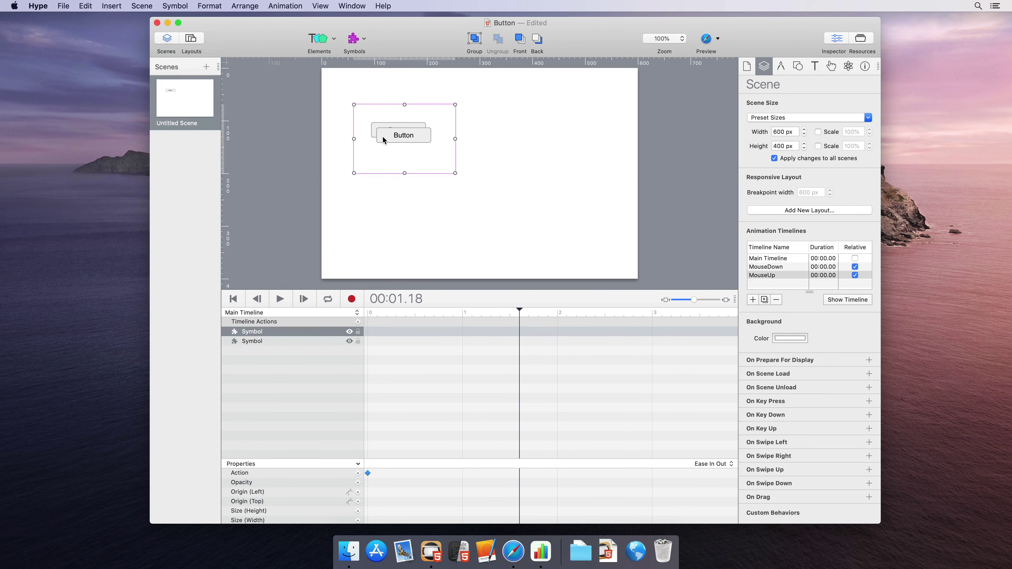
left_click_drag(372, 135, 528, 136)
left_click_drag(391, 130, 391, 146)
Change the button's text inside the left symbol to "Label Text" and return to the scene.
double_click(390, 147)
double_click(397, 147)
type("L")
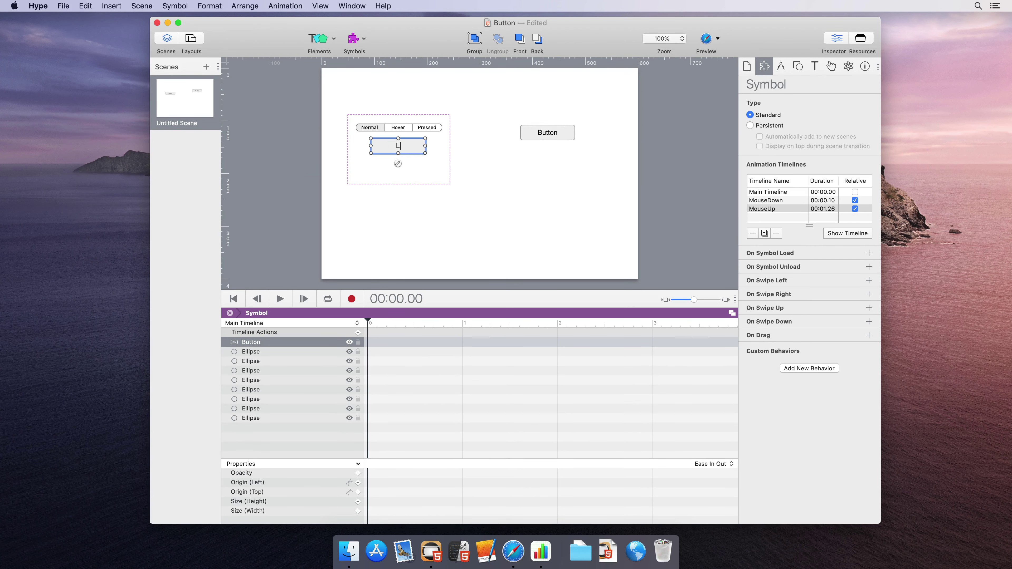
type("abel Text")
key("Escape")
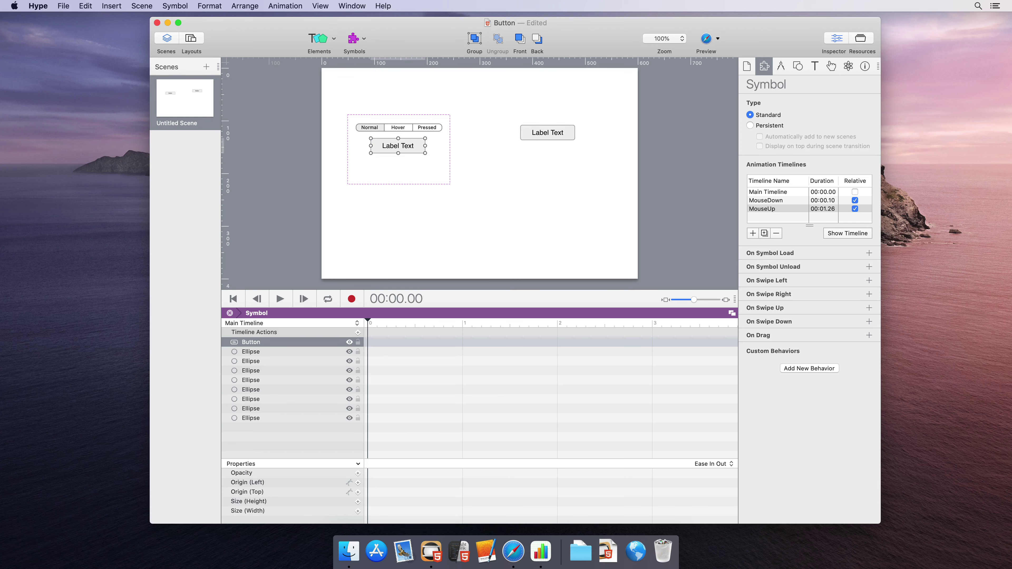
double_click(479, 140)
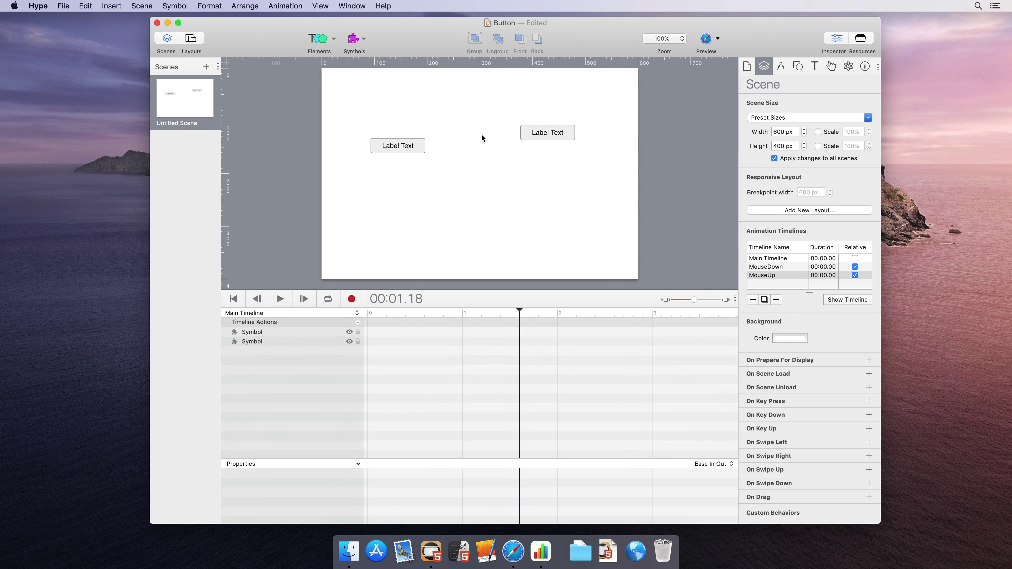
Preview the two symbol instances in Safari, close the preview and select each instance, ending with the left one.
left_click(706, 40)
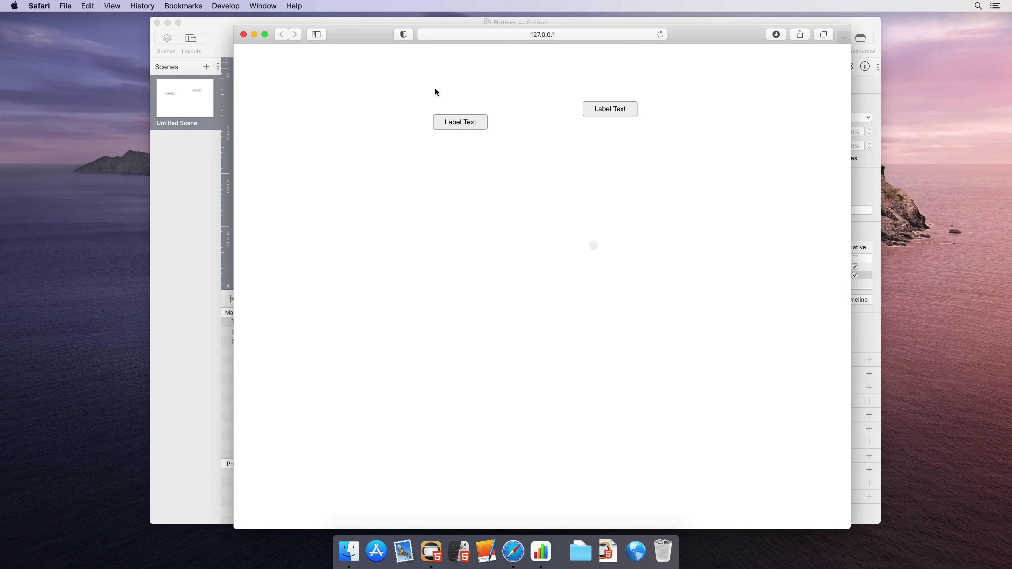
left_click(243, 34)
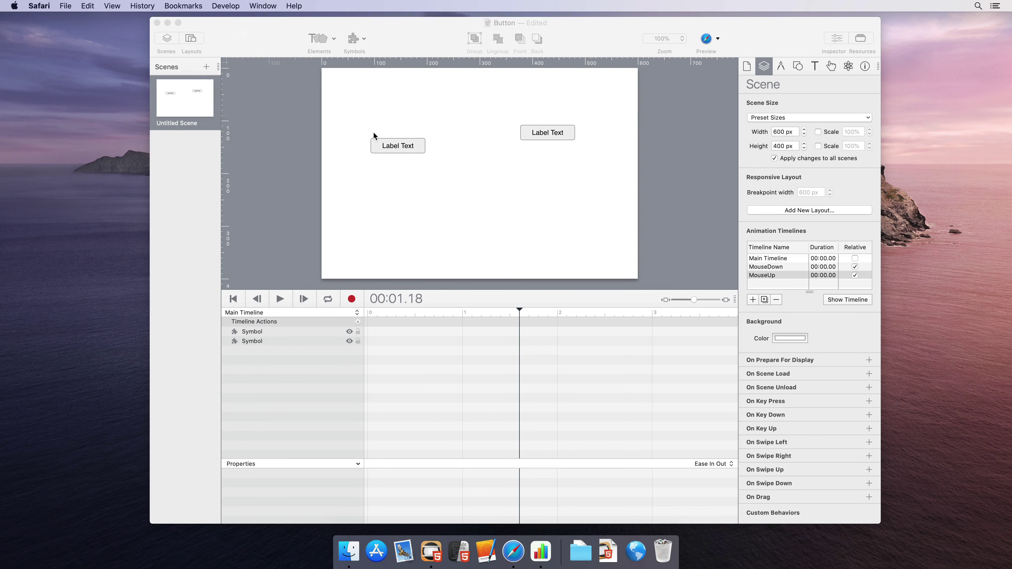
left_click(398, 145)
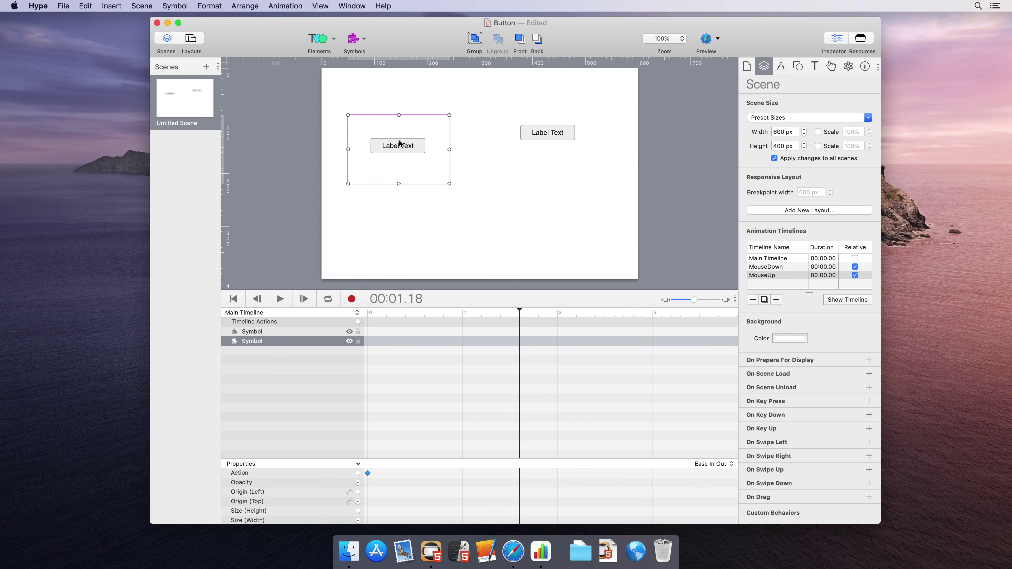
left_click(558, 139)
left_click(427, 148)
Download the Hype_Symbol_Override_Extension repository from GitHub as a ZIP in Safari and open the downloaded folder.
left_click(637, 549)
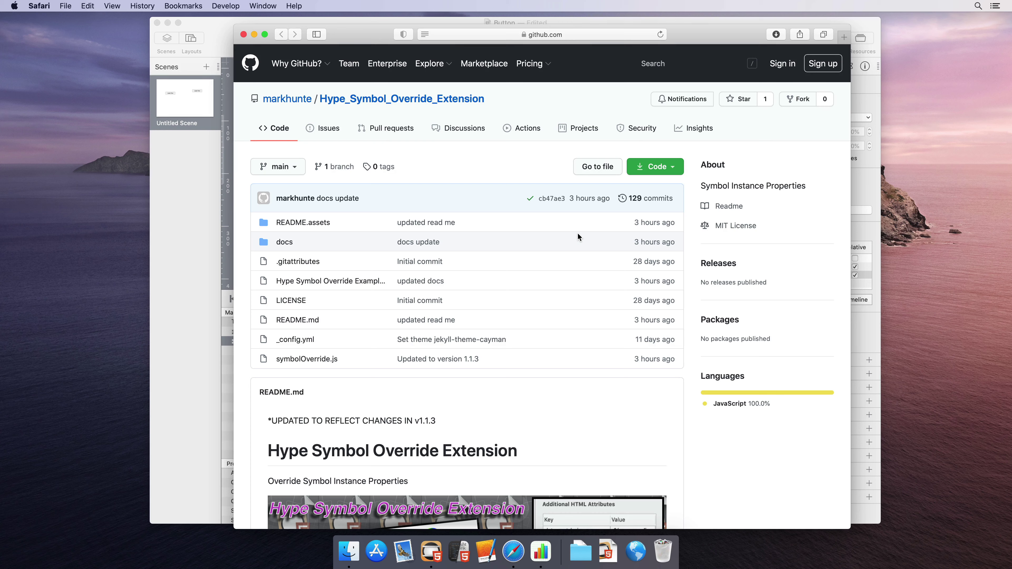
left_click(652, 168)
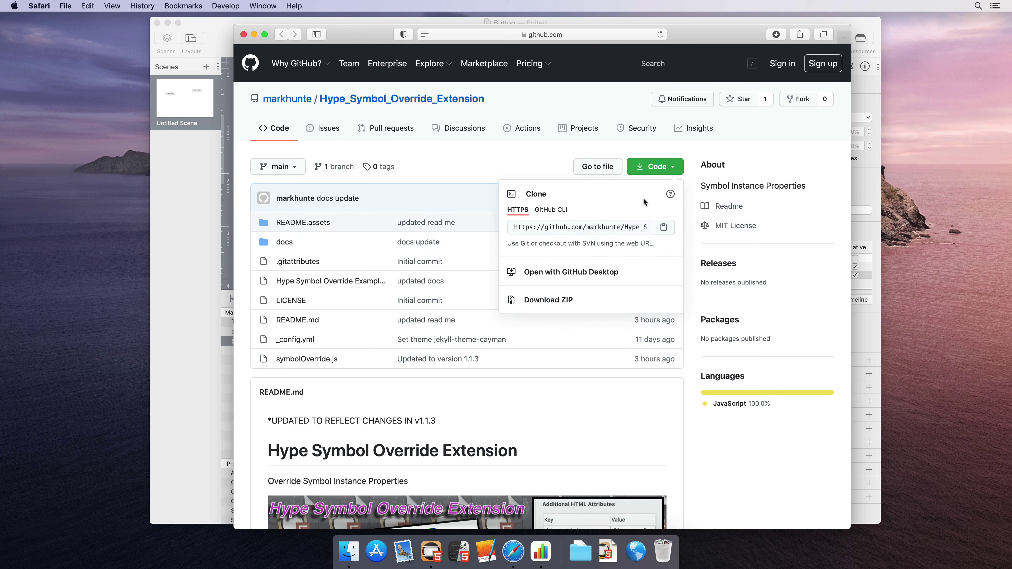
left_click(575, 304)
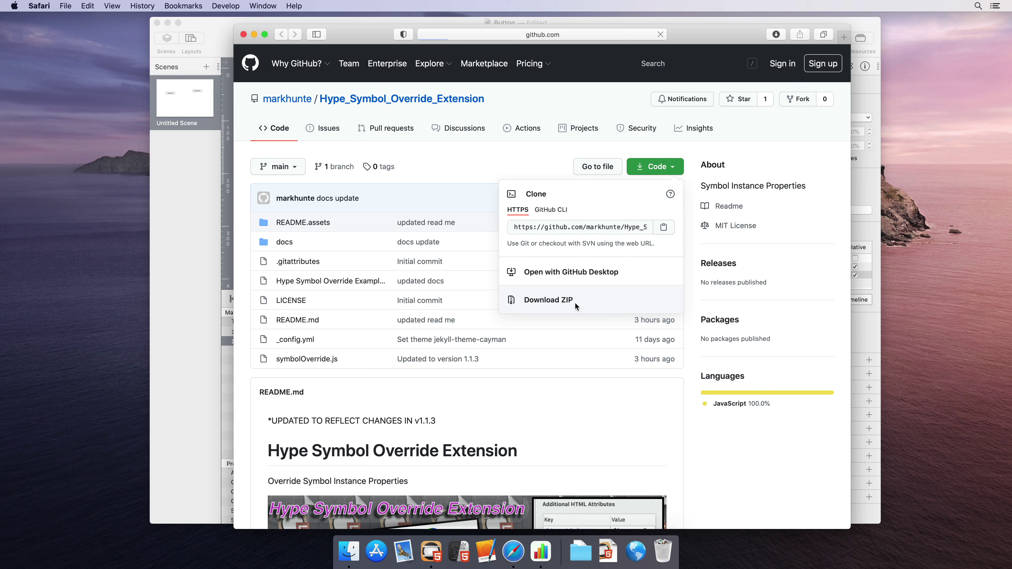
left_click(776, 36)
double_click(704, 81)
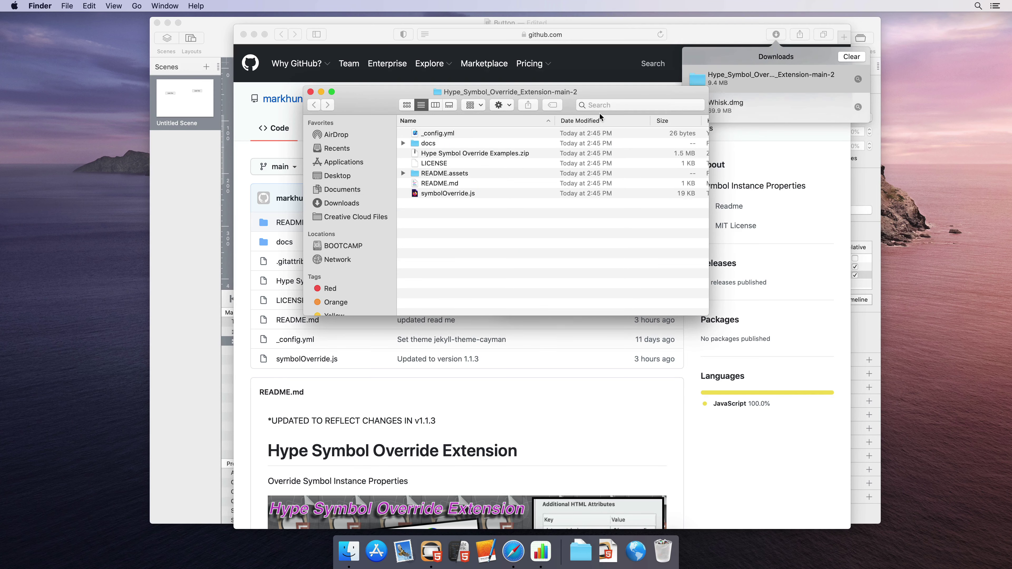
Add symbolOverride.js from the downloaded folder to the Hype document's resources and show the left symbol's Identity settings.
left_click(461, 195)
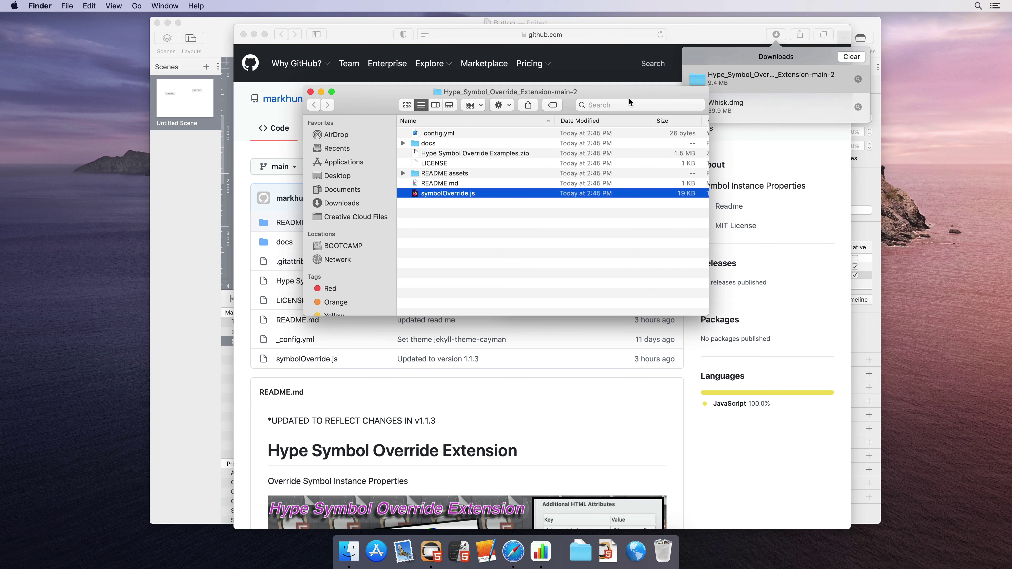
left_click(696, 23)
left_click(860, 38)
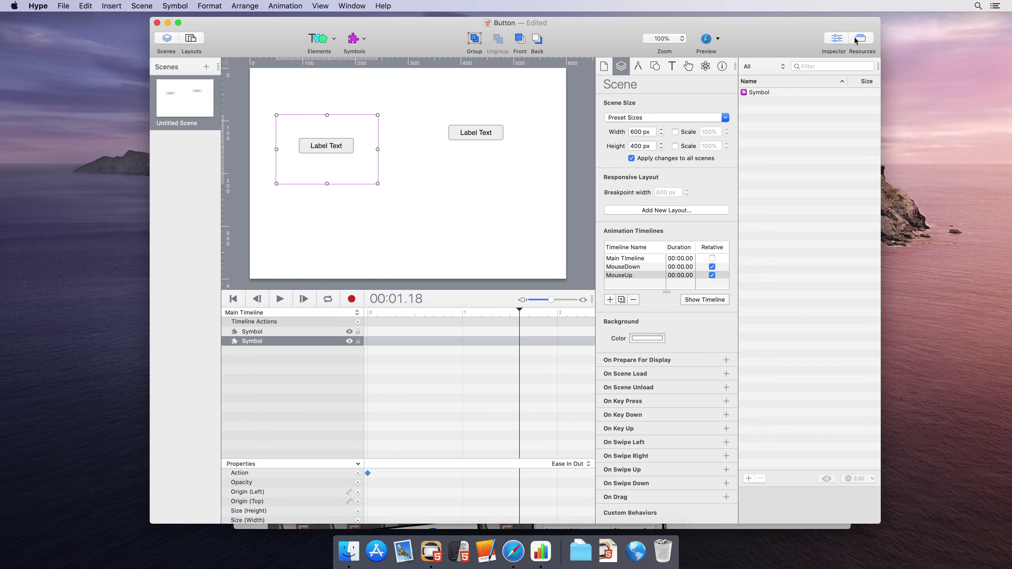
key("super+Tab")
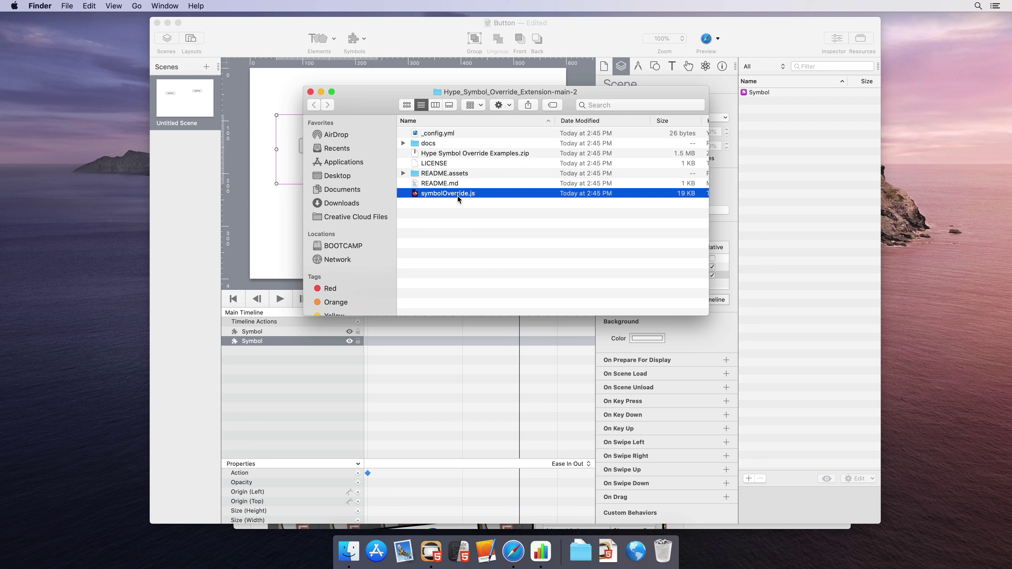
left_click_drag(457, 195, 820, 124)
left_click(817, 128)
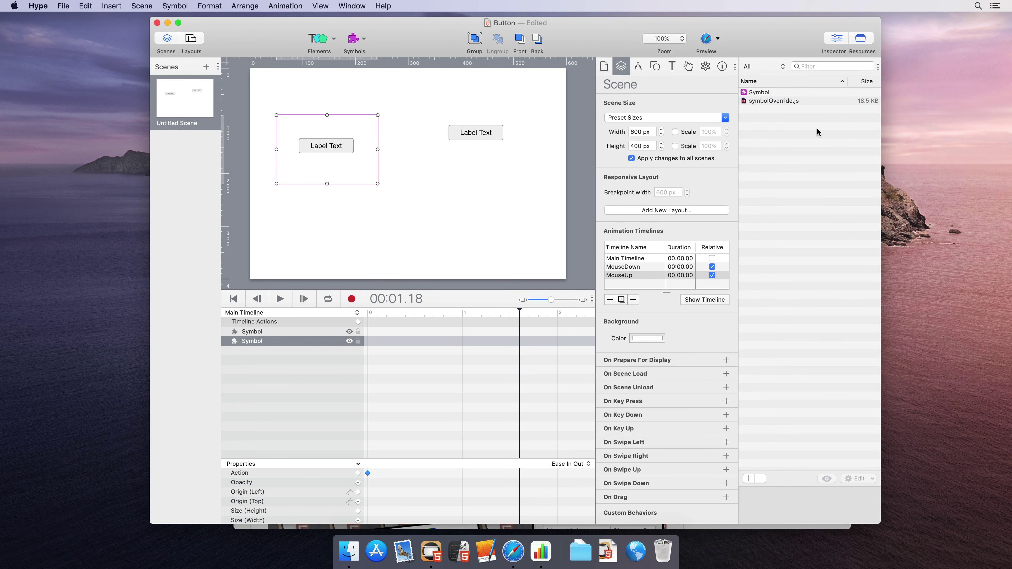
left_click(721, 66)
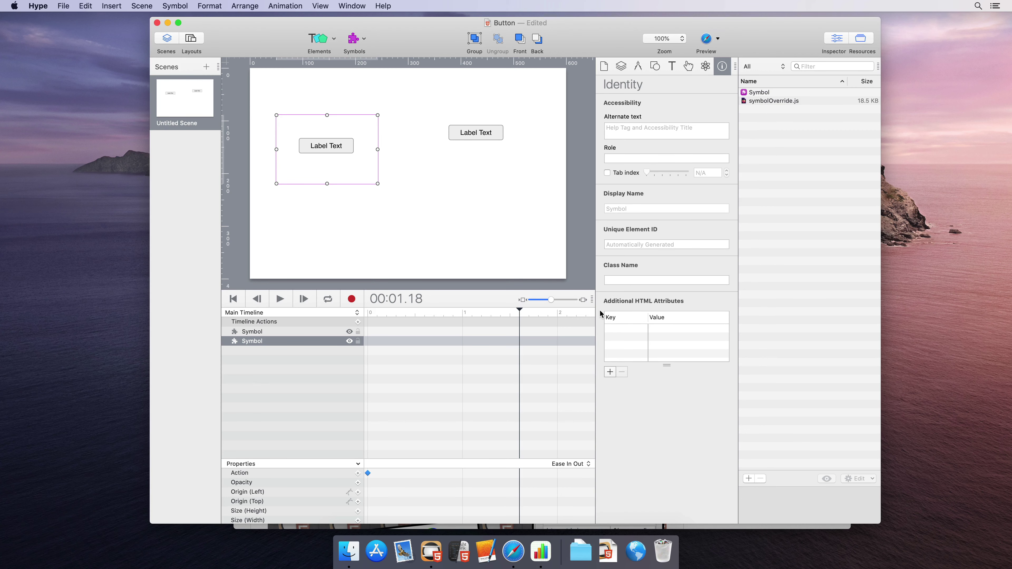
Switch to the Numbers sheet and enter the headers "key" in B1 and "Value" in C1 of the Additional HTML Attributes table.
left_click(540, 551)
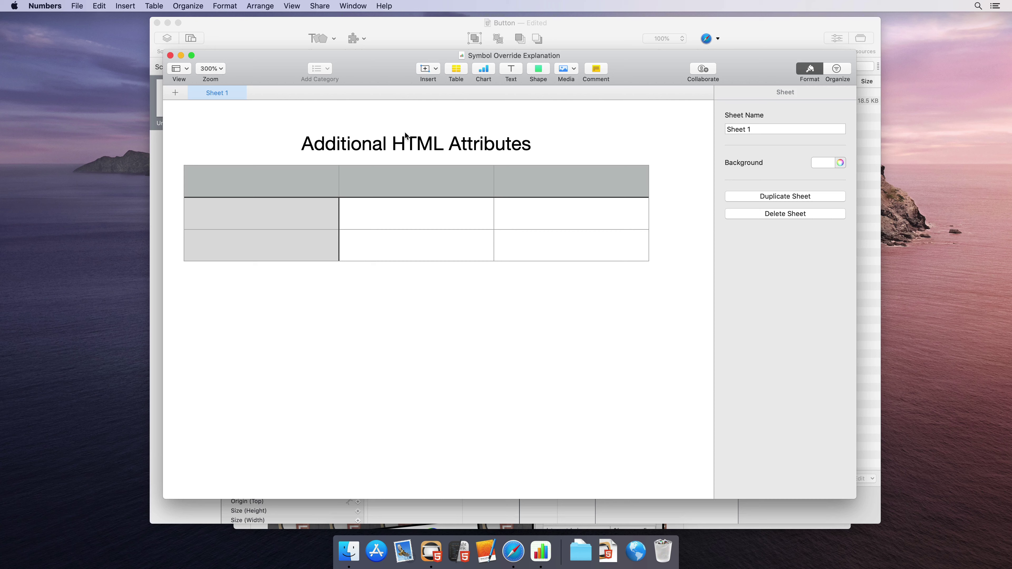
left_click(400, 183)
type("key")
key("Tab")
type("val")
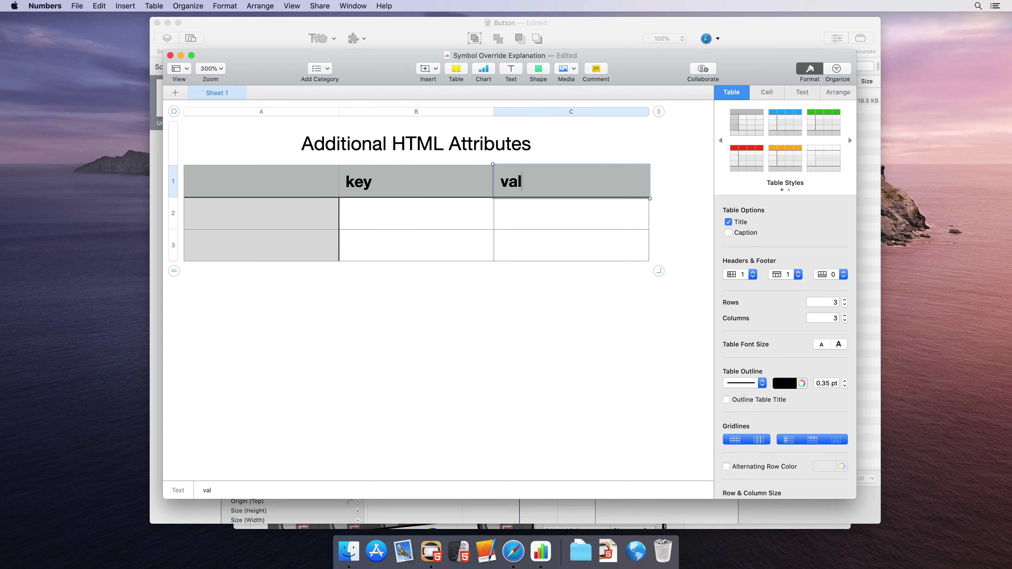
type("ue")
Label the table rows "Each Instance" in A2 and "Symbol" in A3.
left_click(274, 209)
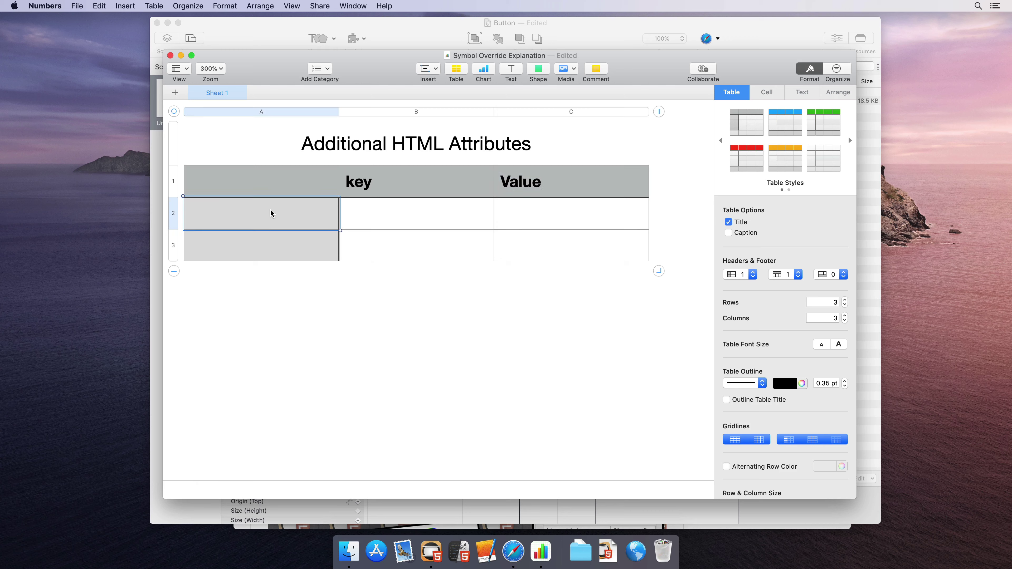
left_click(255, 242)
type("Symbno")
key("BackSpace")
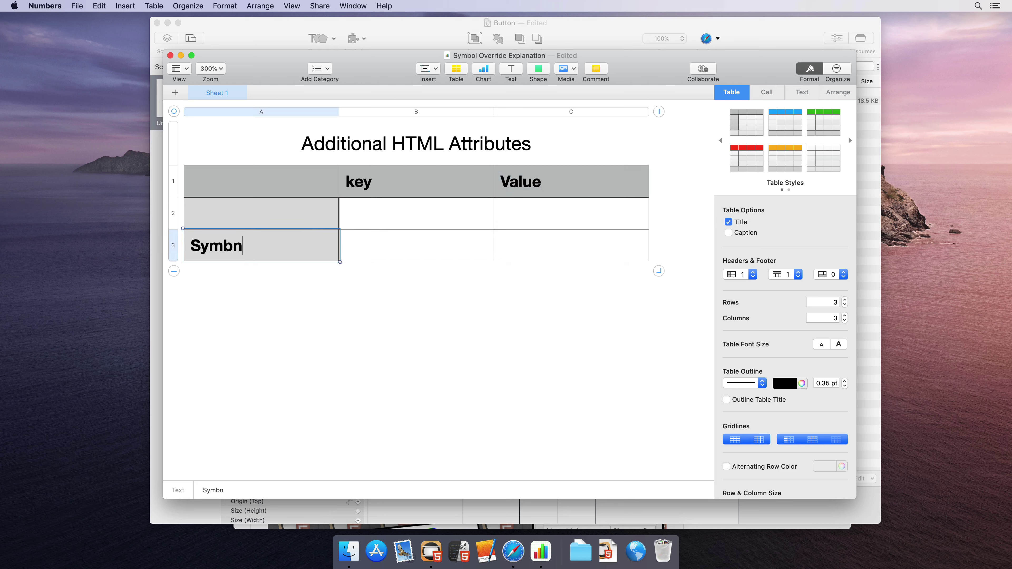
key("BackSpace")
type("ol")
left_click(252, 219)
type("Ea")
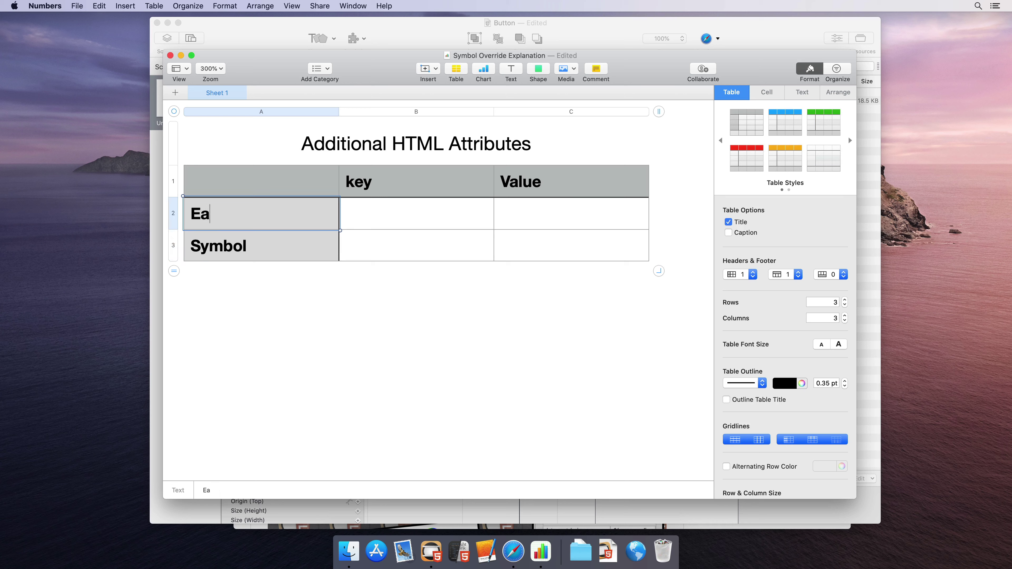
type("ch Instance")
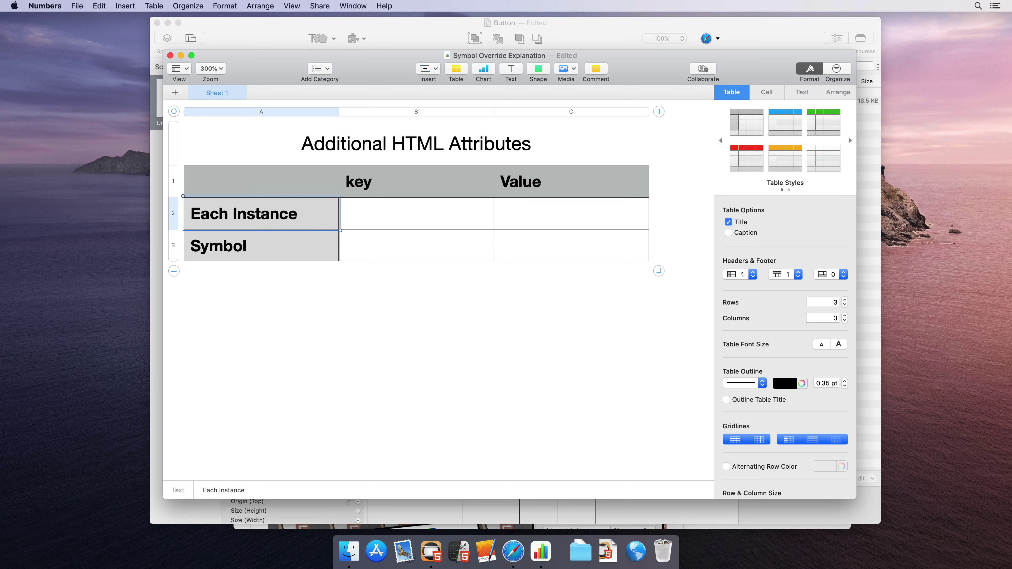
Enter "Property (css, element, hype)" as the Value in the Symbol row.
left_click(529, 241)
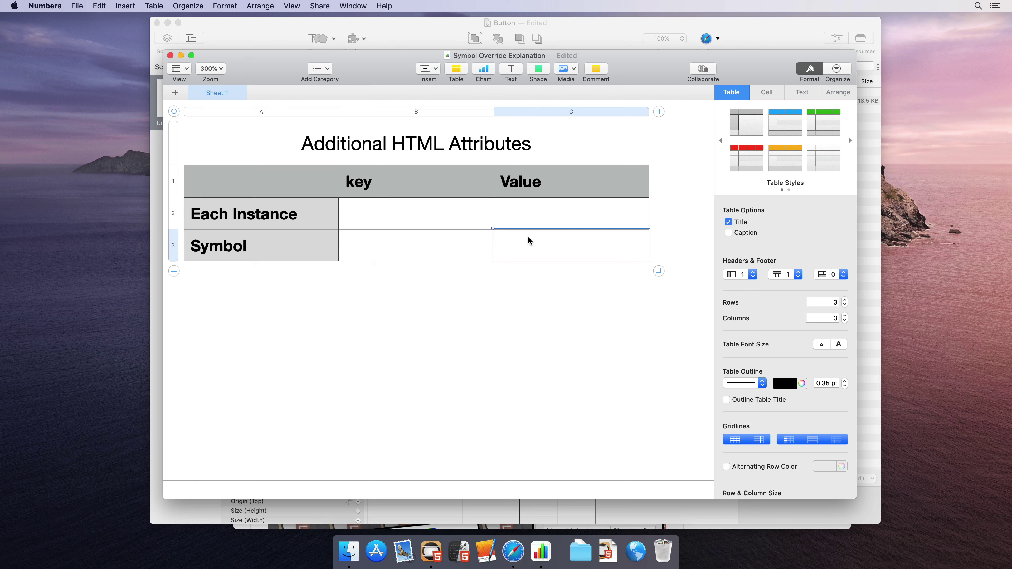
type("property (")
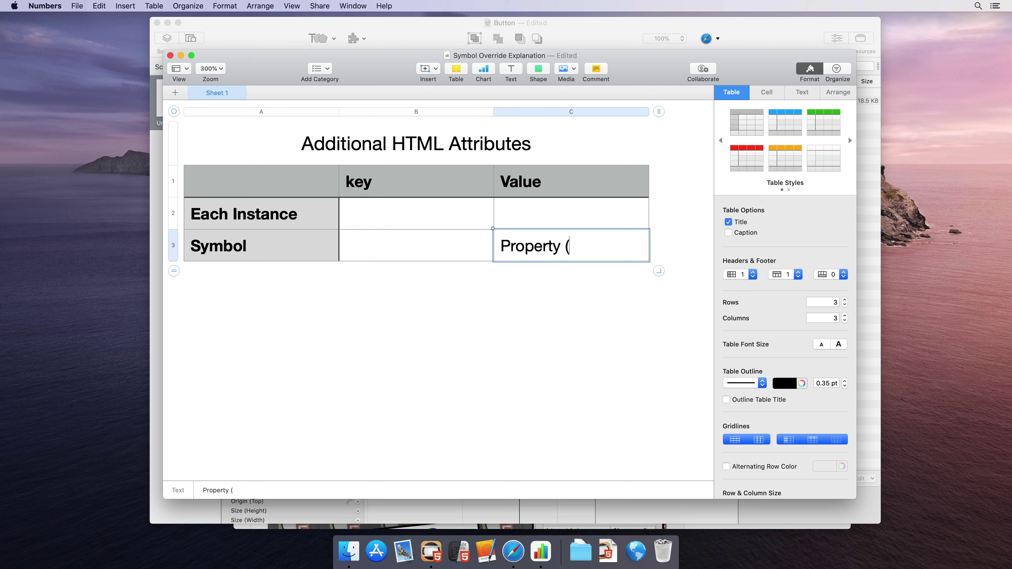
type("css, element, hype)")
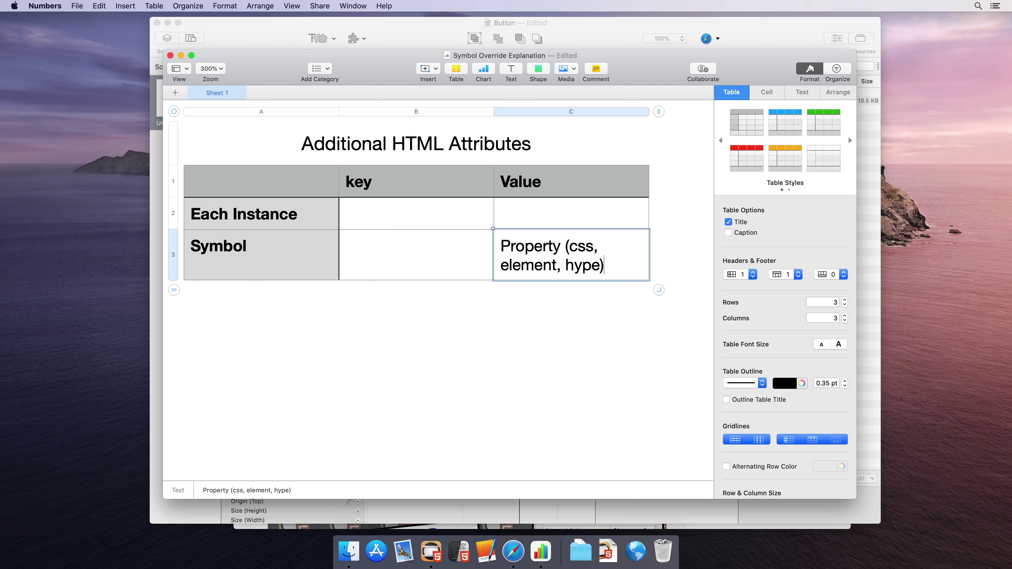
Enter "Value of property" as the Value in the Each Instance row.
left_click(525, 223)
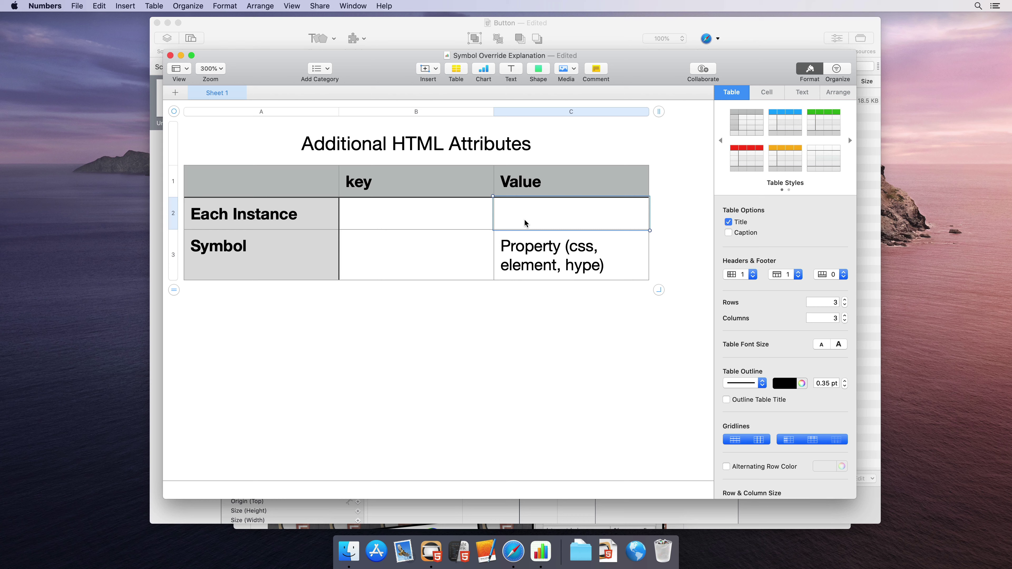
type("value of pro")
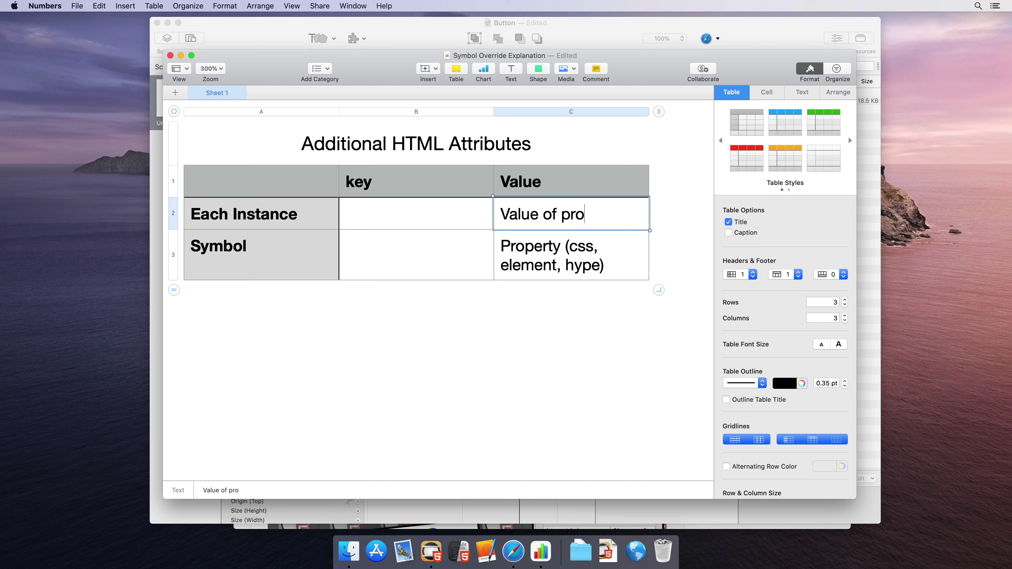
type("perty")
left_click(515, 249)
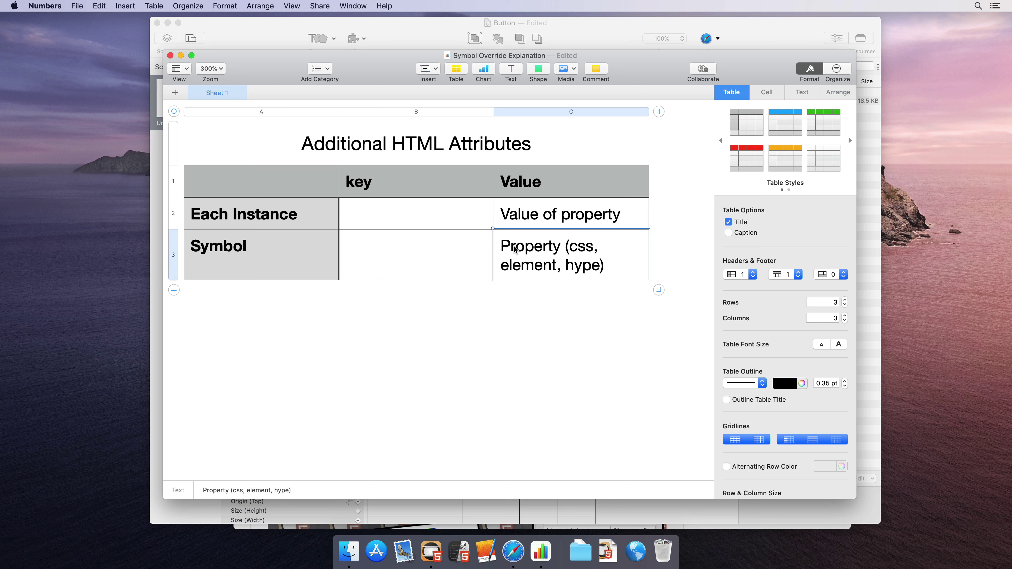
left_click(530, 211)
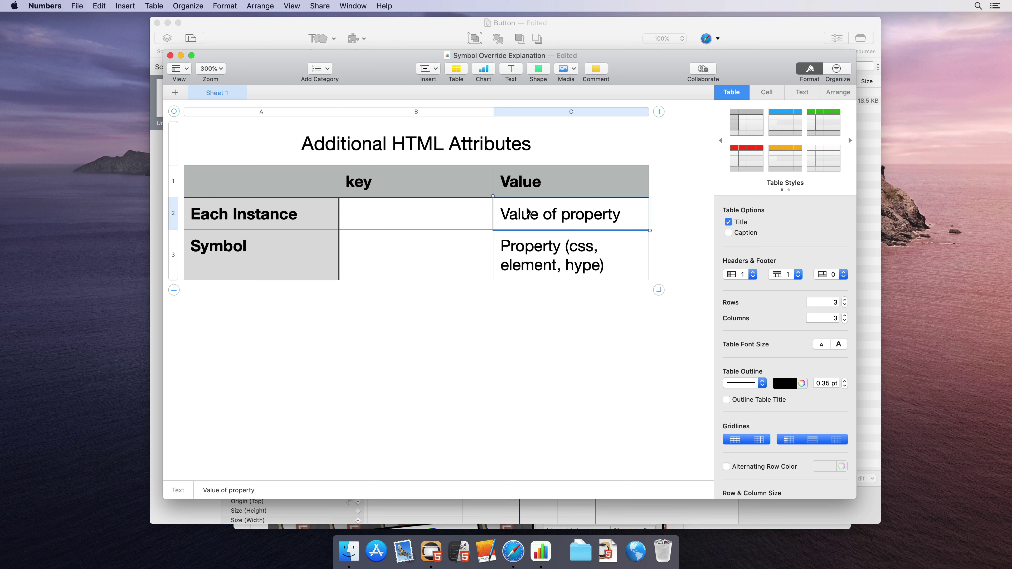
Enter "data-bindingName" as the key in the Symbol row.
left_click(427, 251)
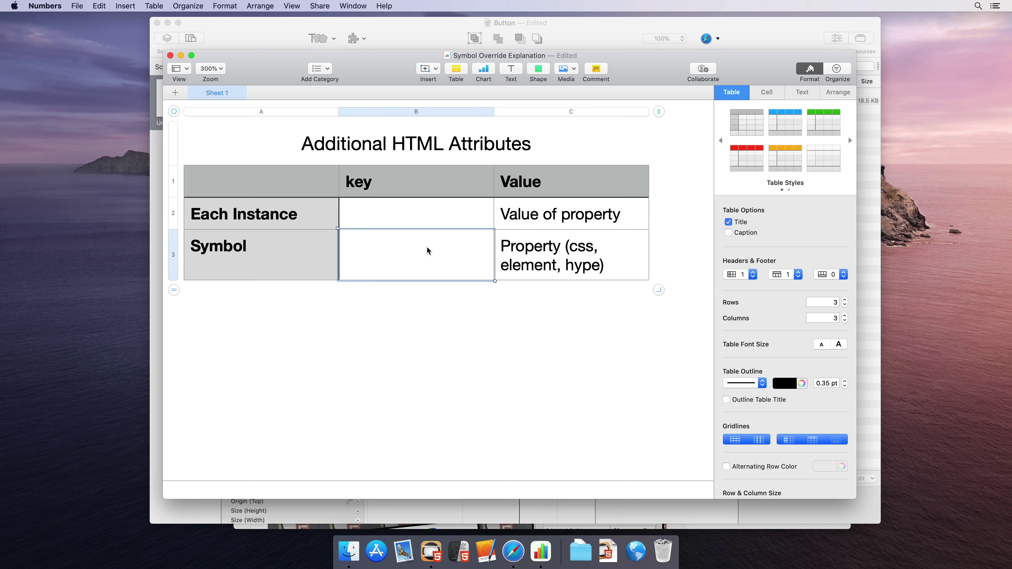
left_click(528, 222)
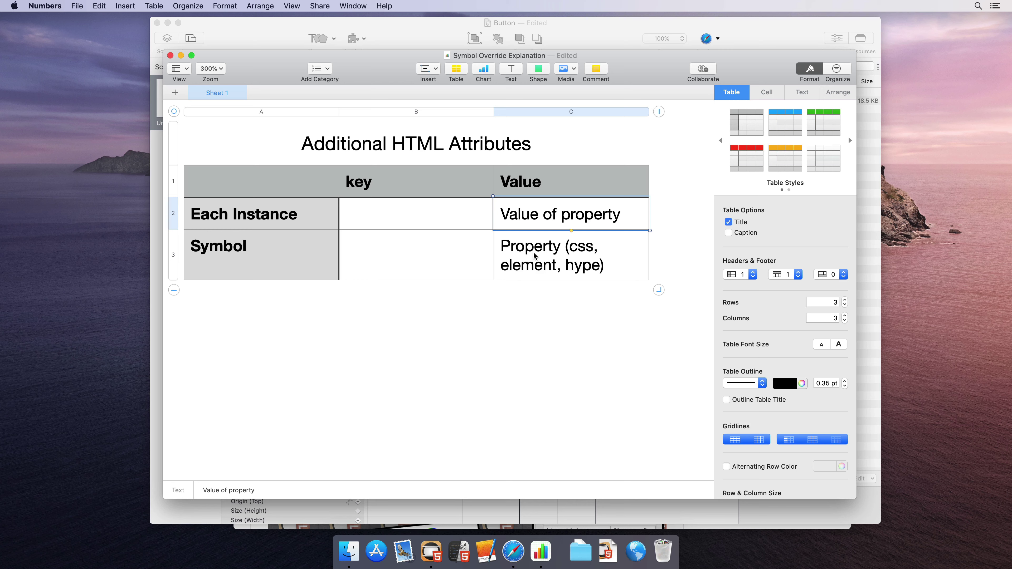
left_click(423, 251)
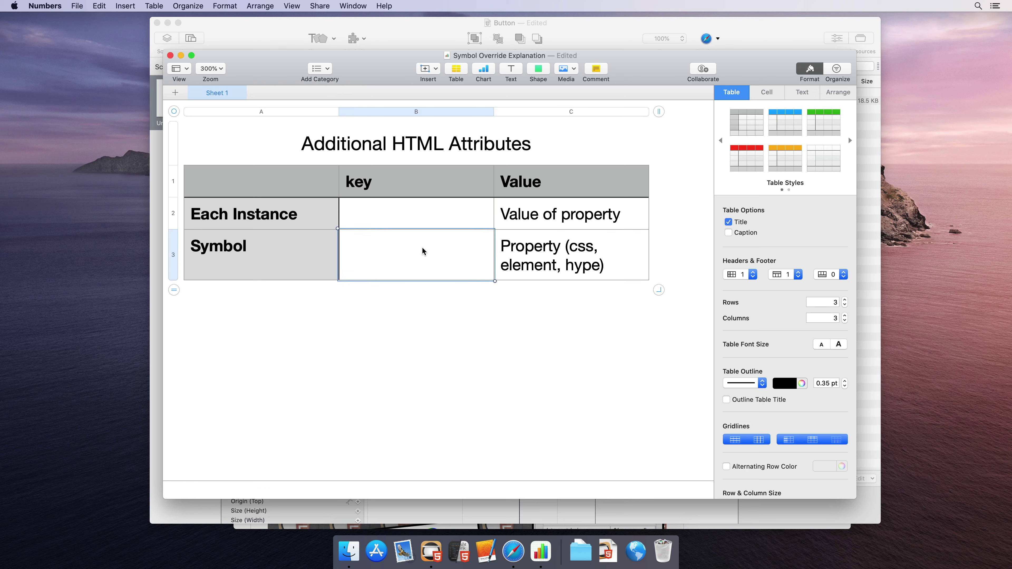
left_click(423, 251)
type("data-")
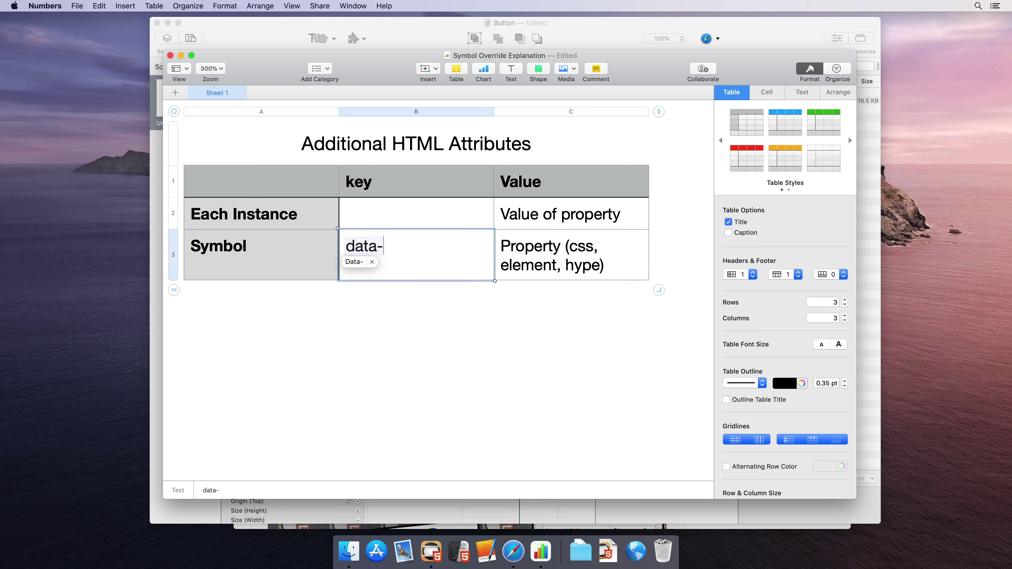
type("bindingName")
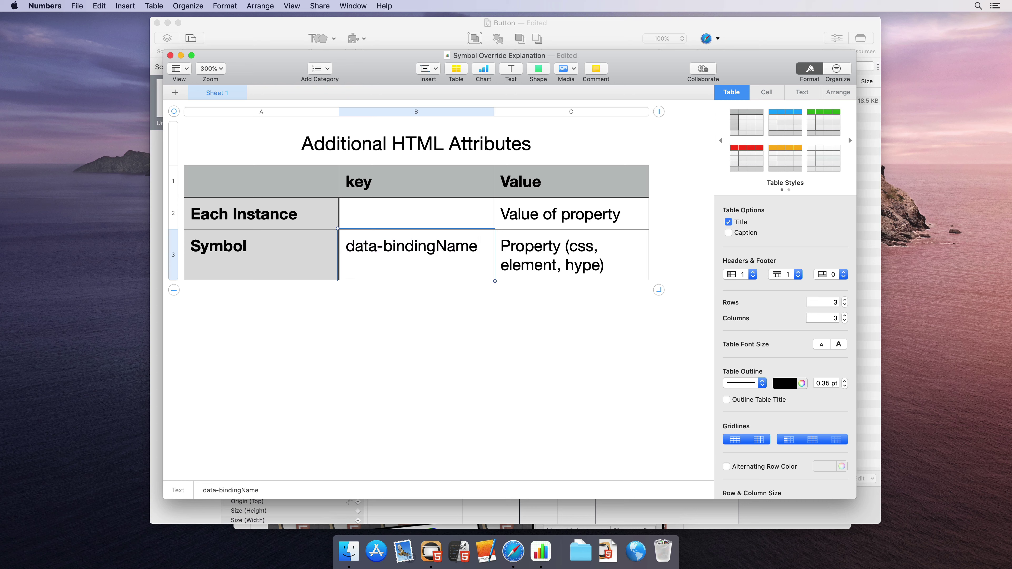
Copy the Symbol row's key "data-bindingName" into the key cell of the Each Instance row.
triple_click(419, 248)
key("super+c")
left_click(407, 215)
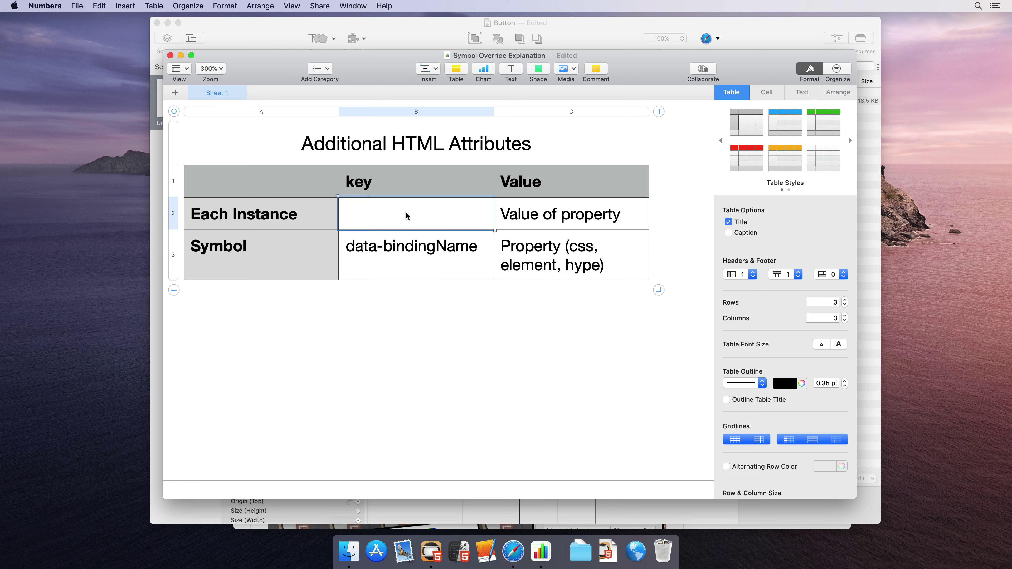
key("super+v")
left_click(407, 249, "shift")
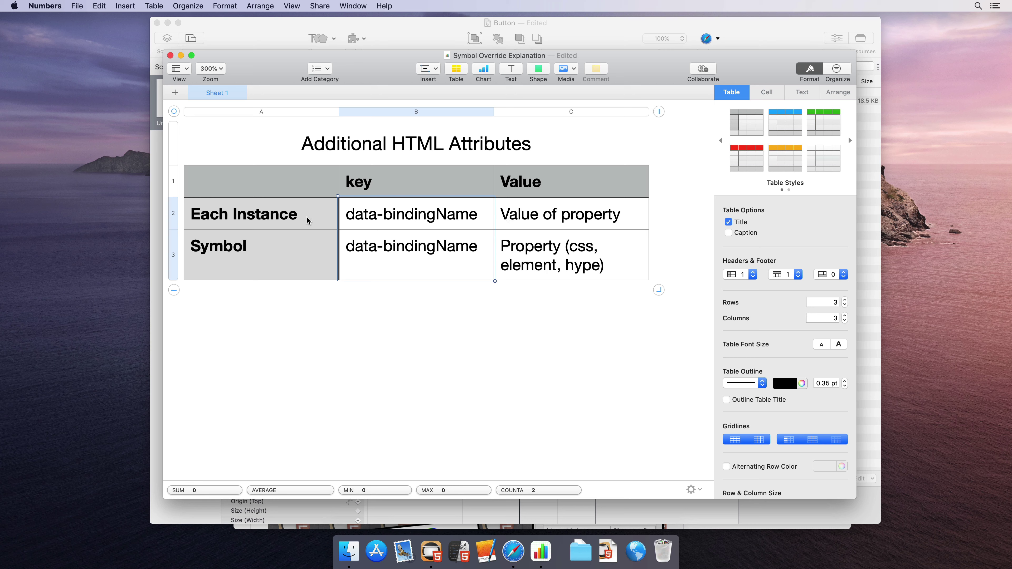
left_click(555, 206)
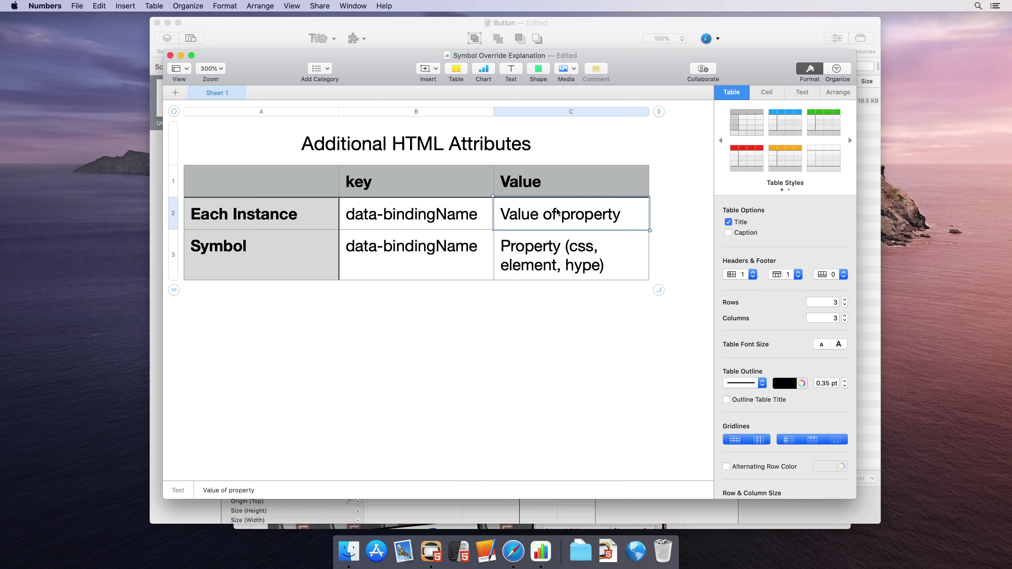
left_click(553, 255)
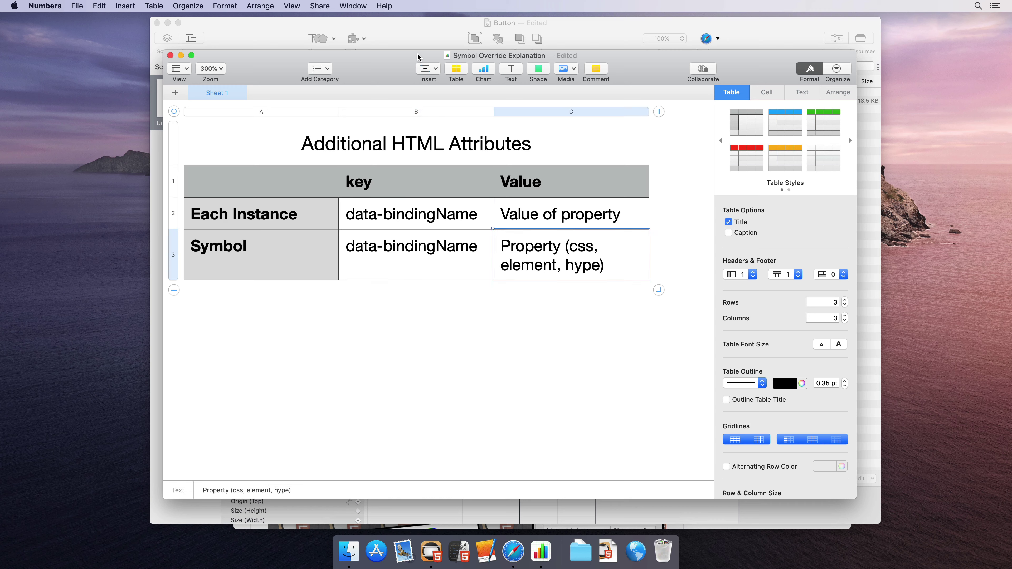
Switch to Hype and, inside the left symbol, give the Button an additional HTML attribute data-label with the value innerHTML.
left_click(404, 37)
double_click(325, 145)
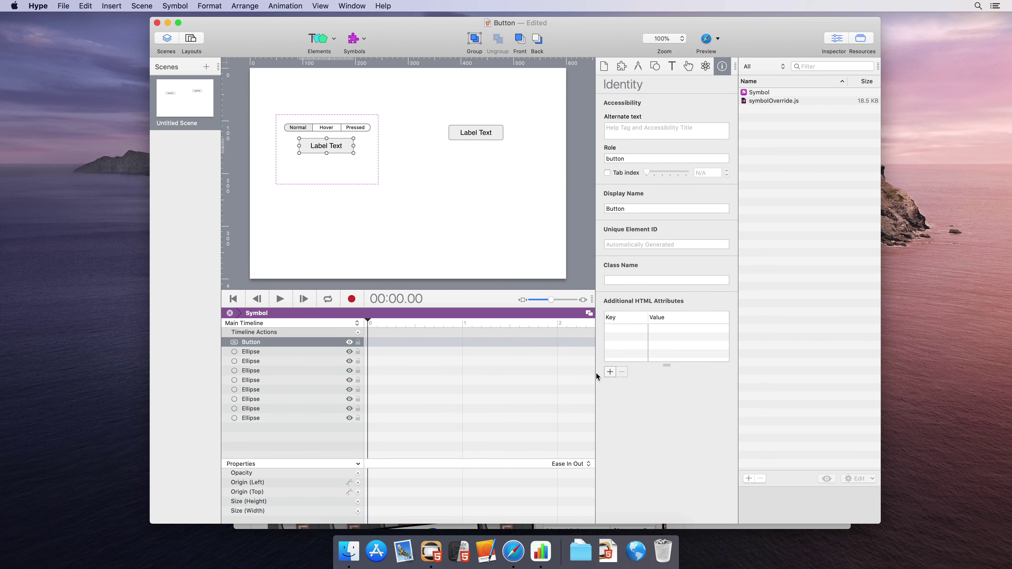
left_click(610, 372)
type("data-label")
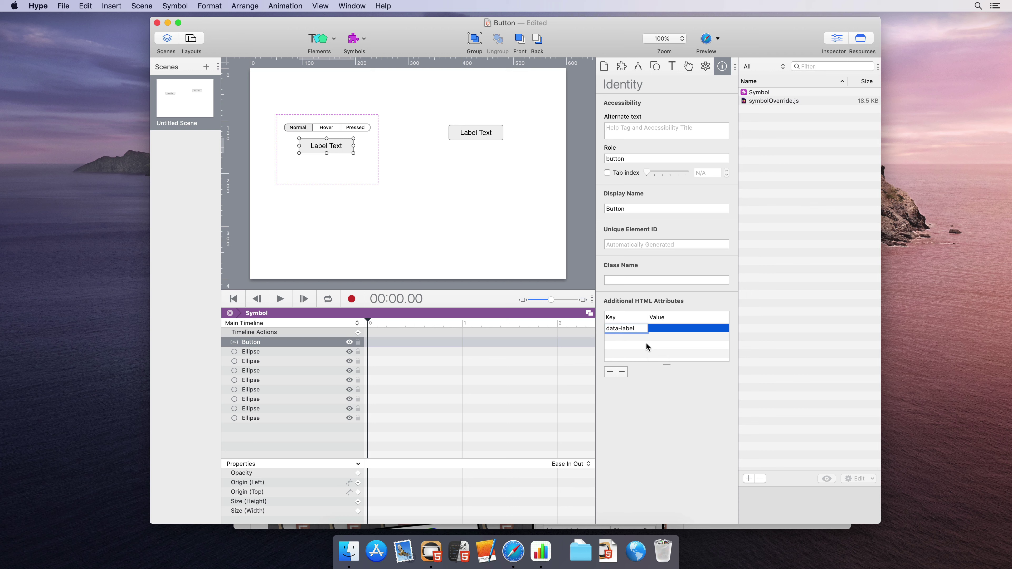
double_click(626, 328)
left_click(662, 329)
left_click(660, 329)
type("innerHTML")
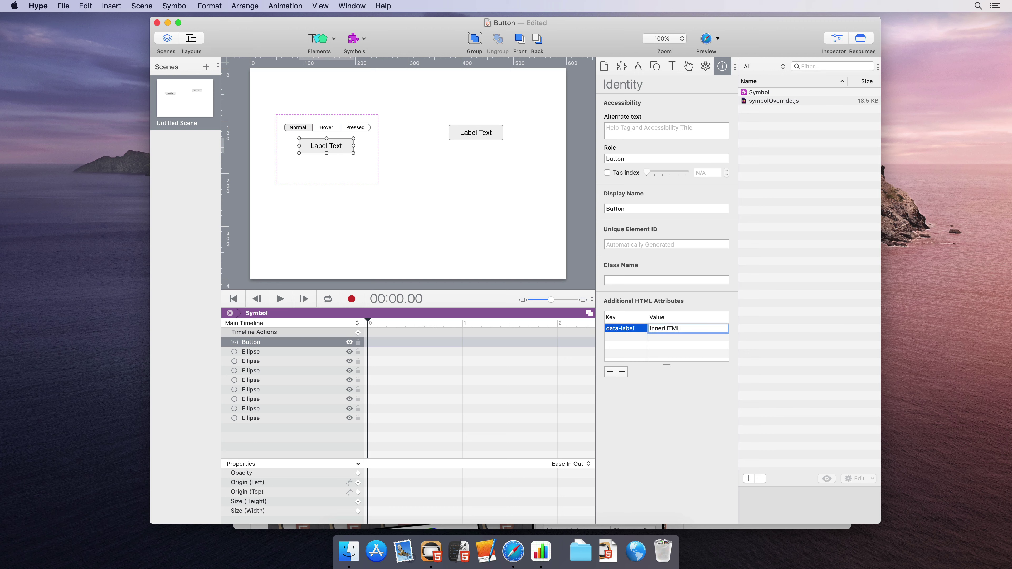
key("Return")
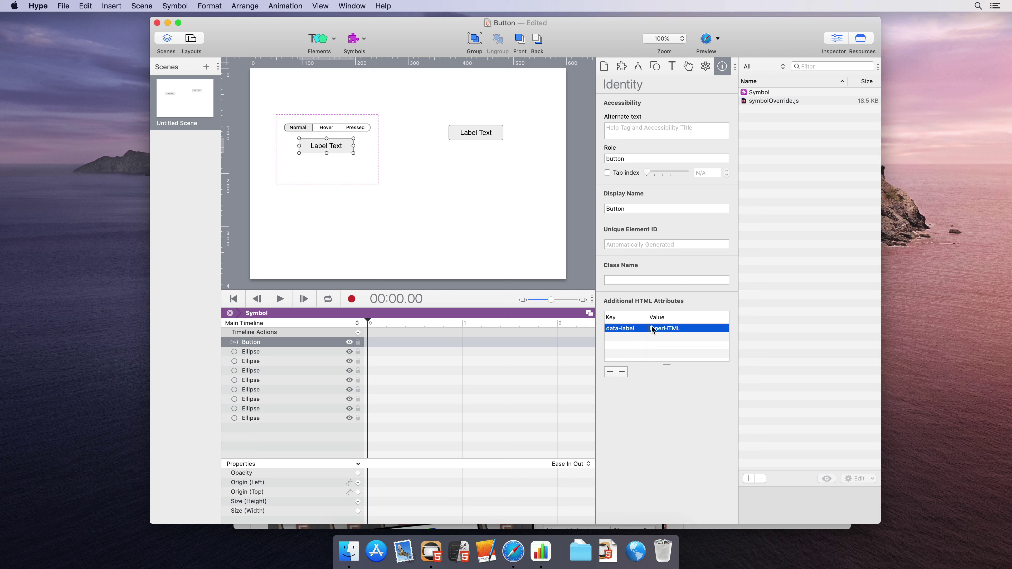
Exit symbol editing and give the left symbol instance a data-label attribute with the value "Save".
left_click(403, 171)
left_click(350, 158)
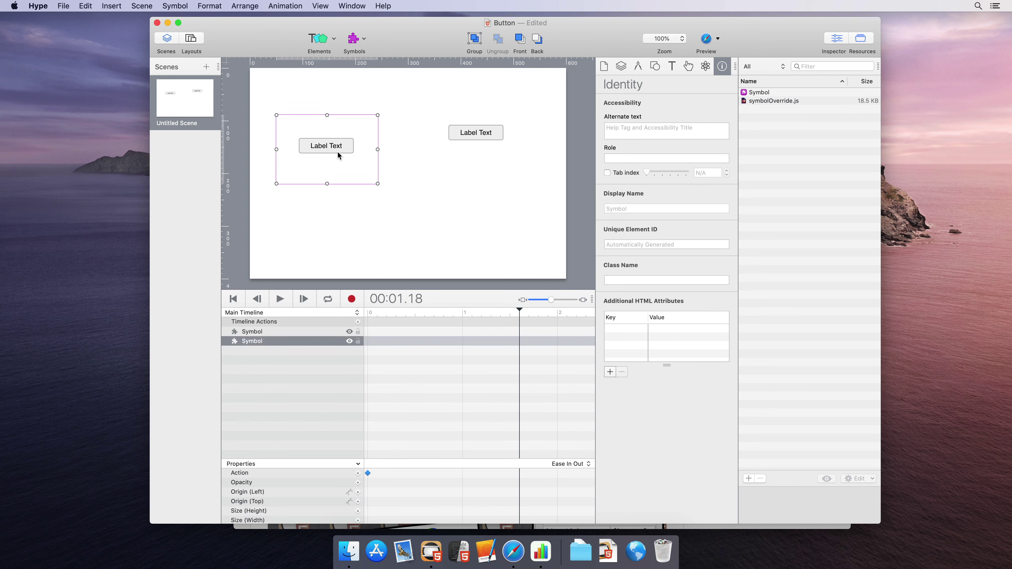
left_click(608, 374)
type("dat")
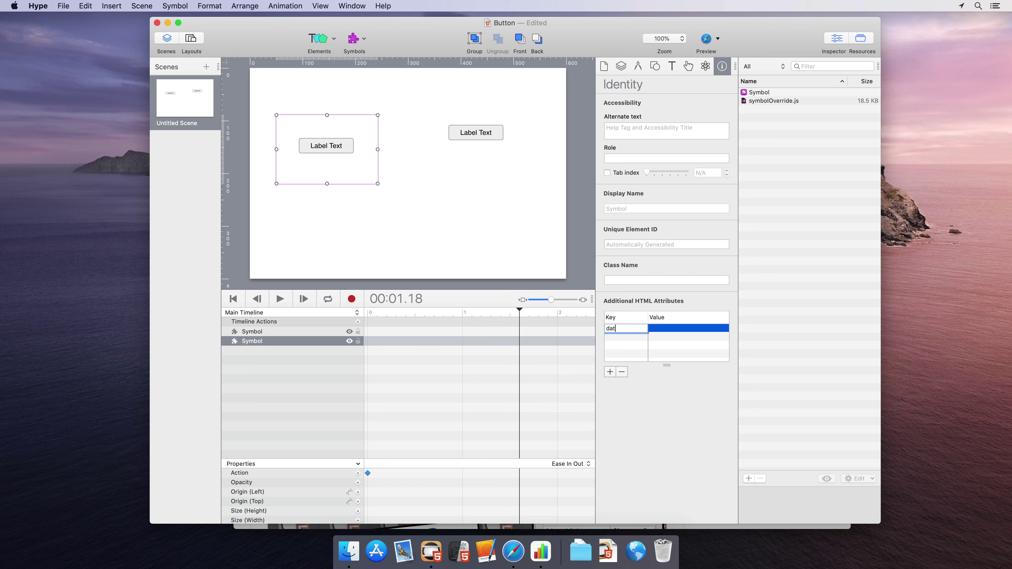
type("a-label")
left_click(660, 328)
type("Save")
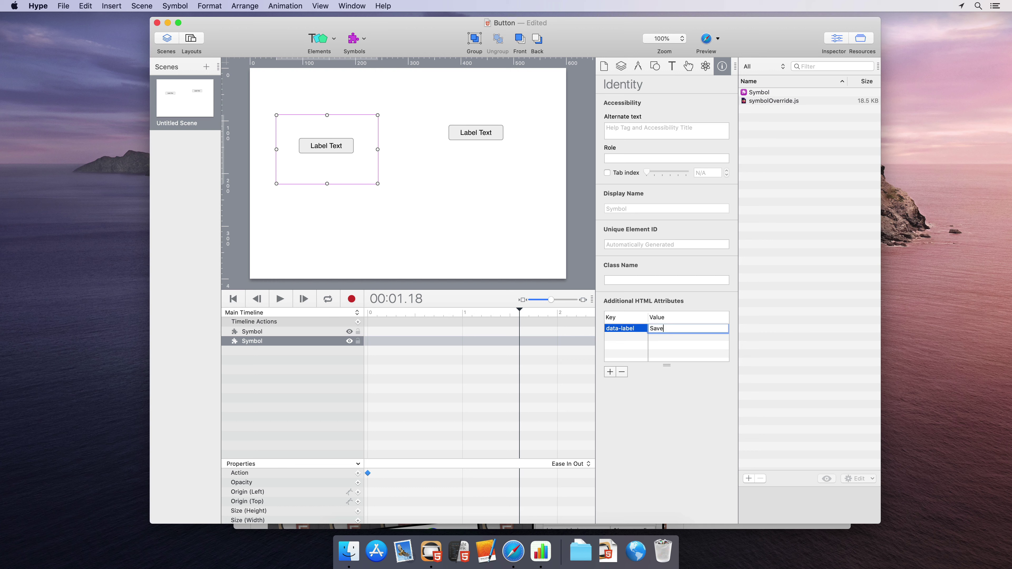
key("Return")
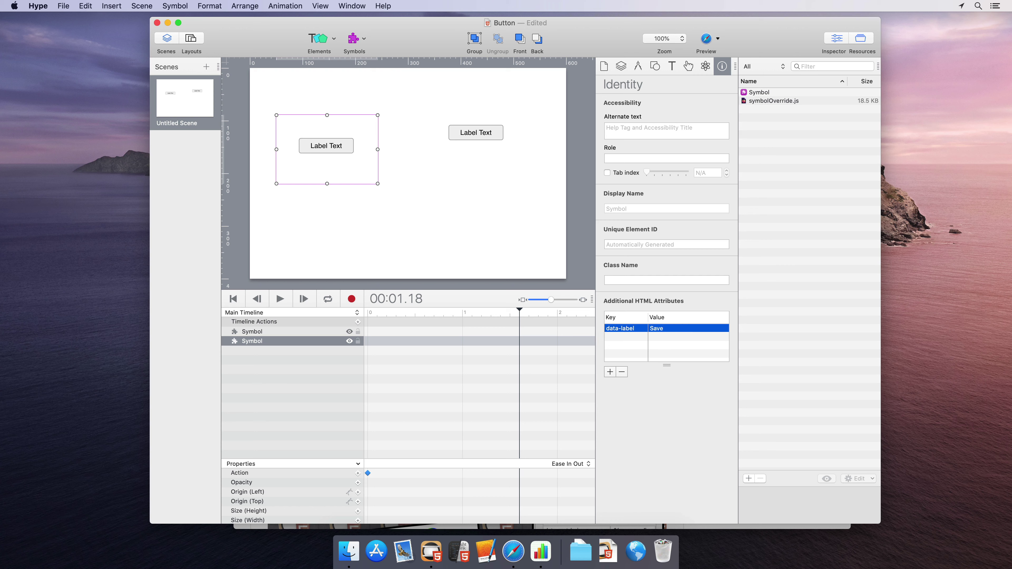
Give the right symbol instance a data-label attribute with the value "Cancel".
left_click(463, 140)
left_click(609, 371)
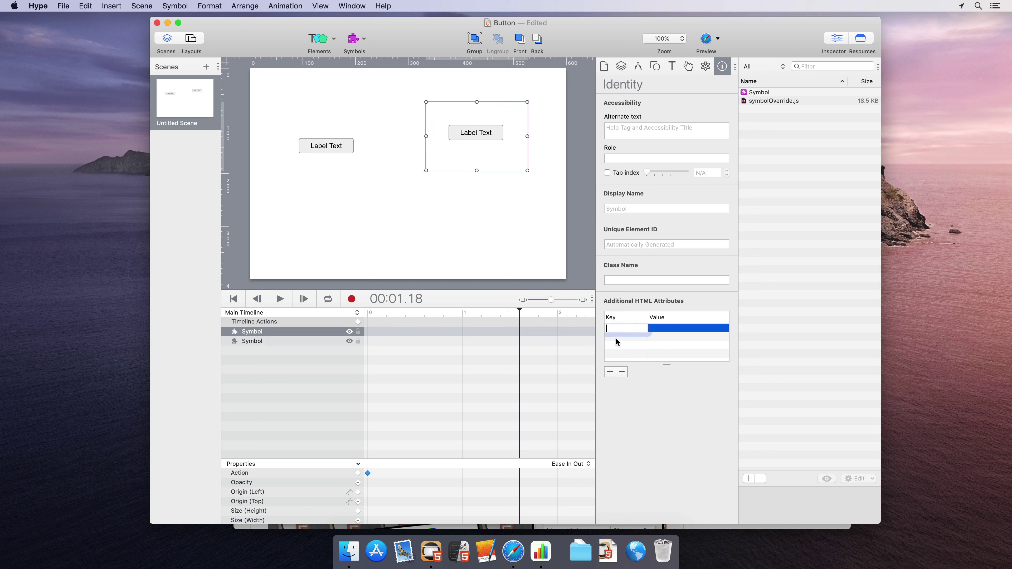
type("data-label")
key("Tab")
type("Cance")
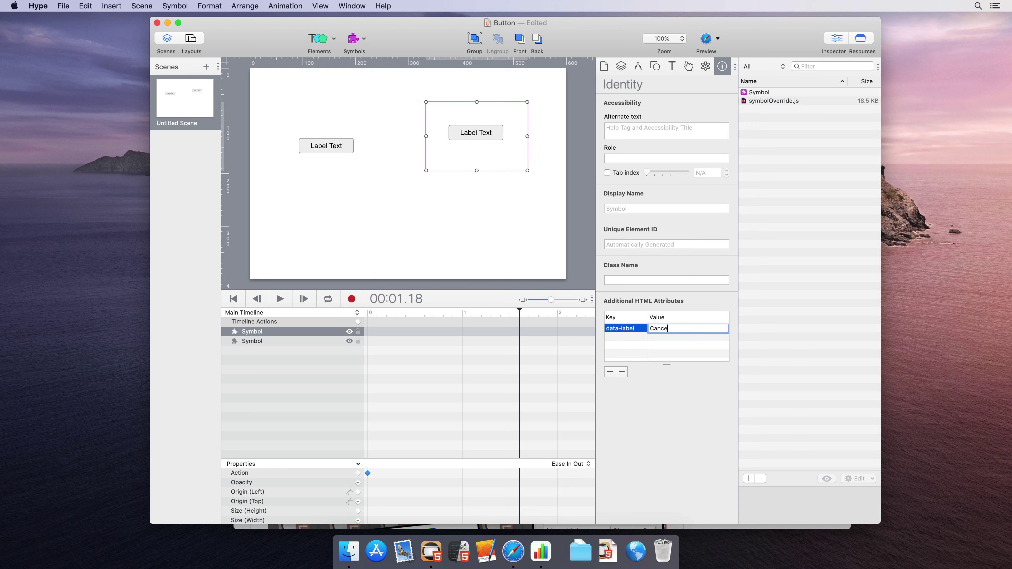
key("Return")
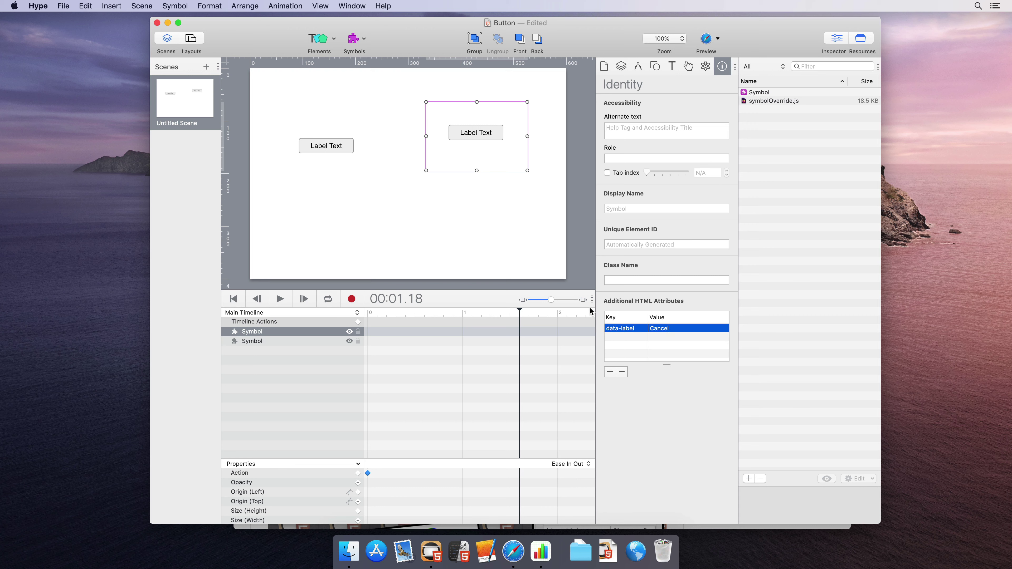
Preview the document in Safari, try out both the Save and Cancel buttons, and return to Hype.
left_click(358, 156)
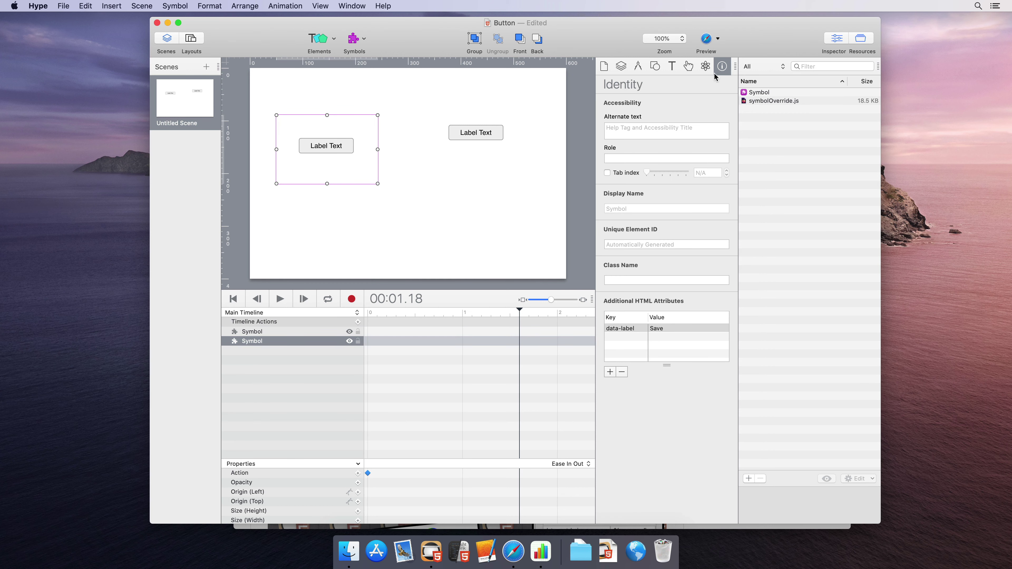
left_click(705, 38)
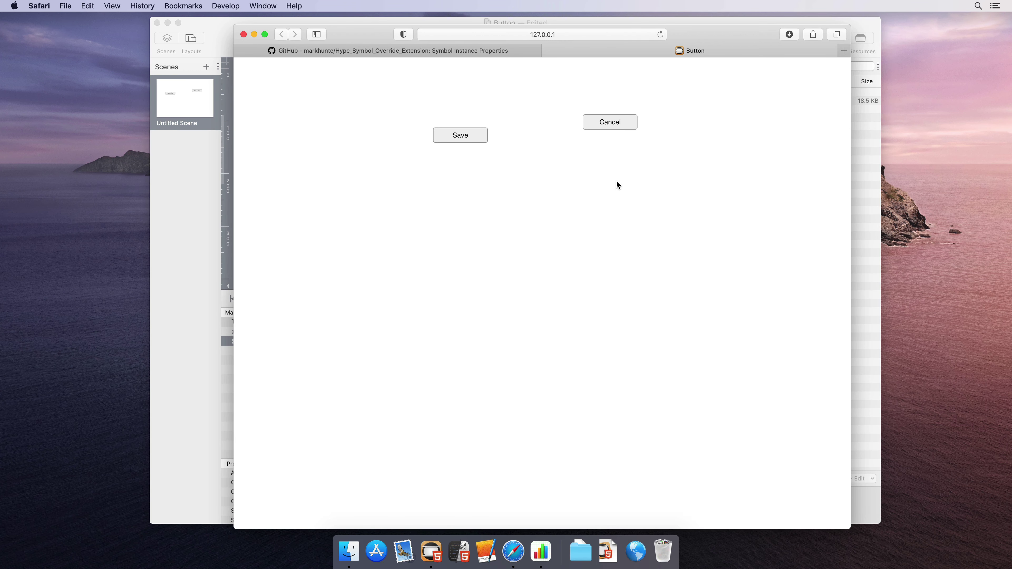
left_click(469, 136)
left_click(597, 124)
left_click(547, 50)
left_click(628, 22)
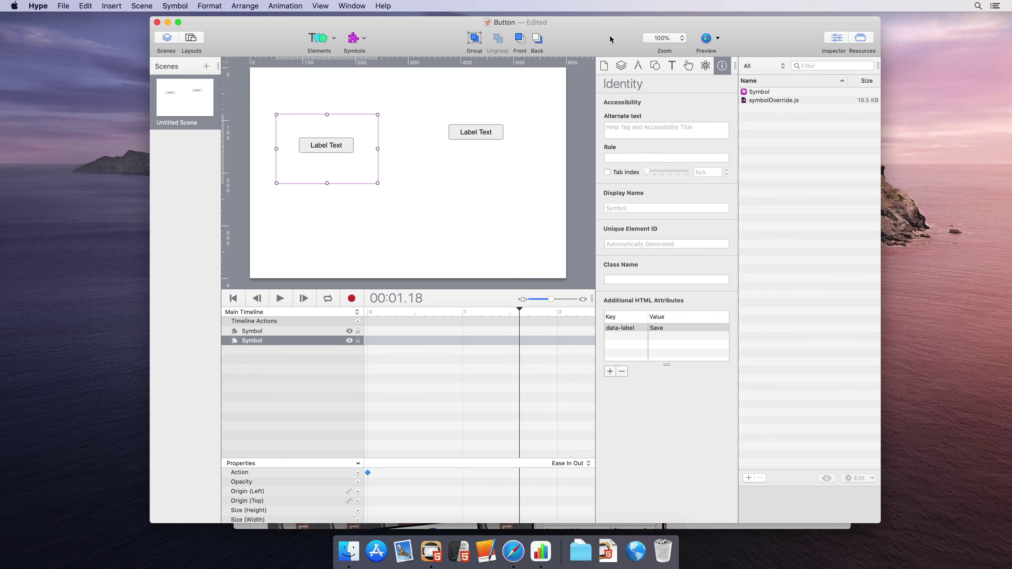
Inside the left symbol, give all eight ellipses a data-tint attribute with the value background-color.
double_click(337, 153)
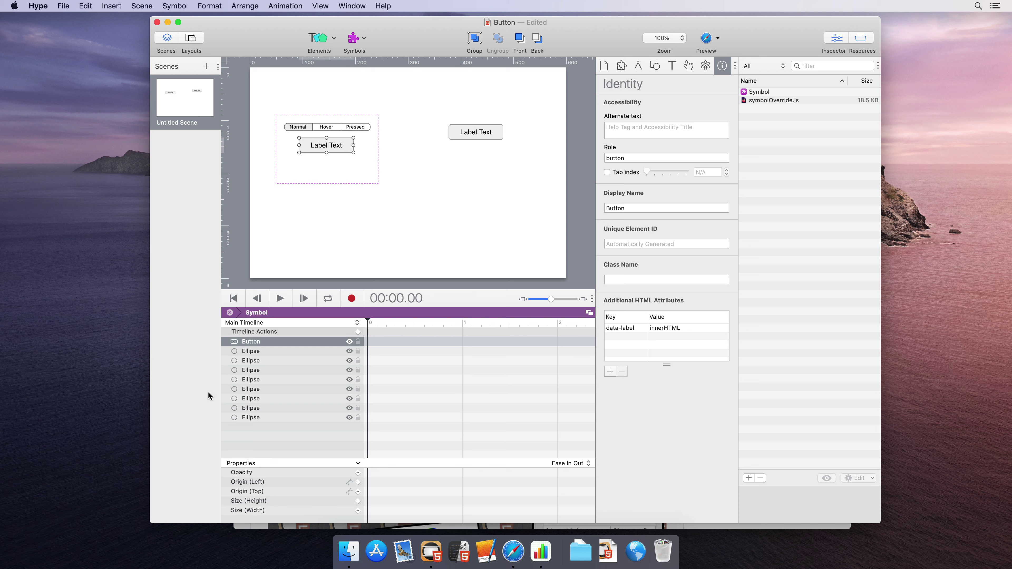
left_click(277, 351)
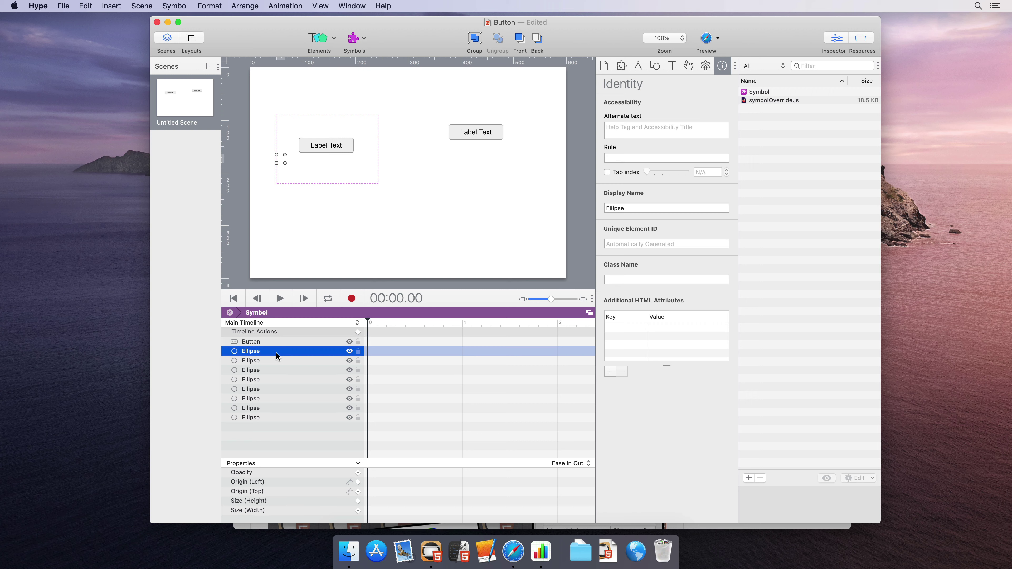
left_click(264, 417, "shift")
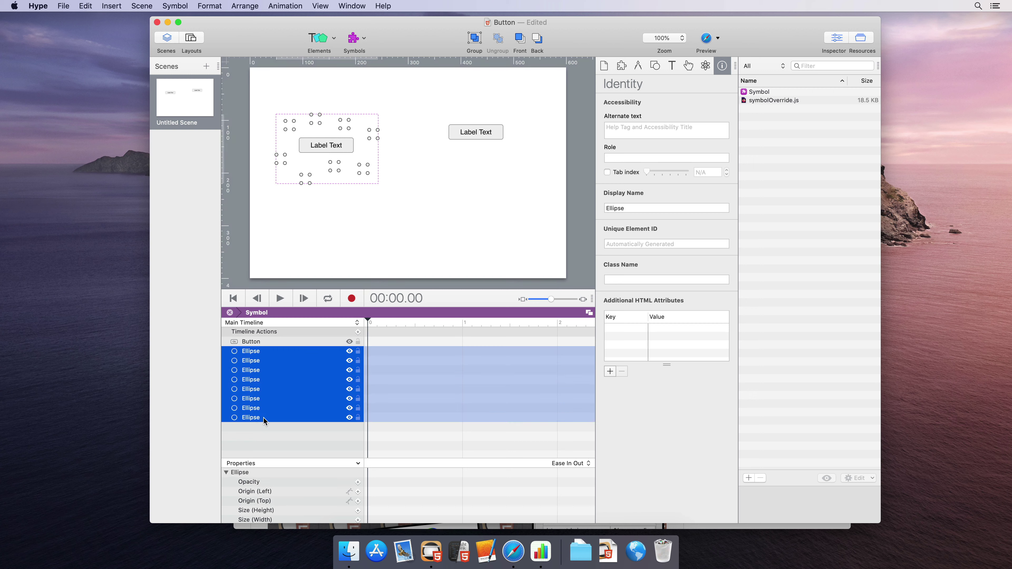
left_click(609, 371)
type("data-tint")
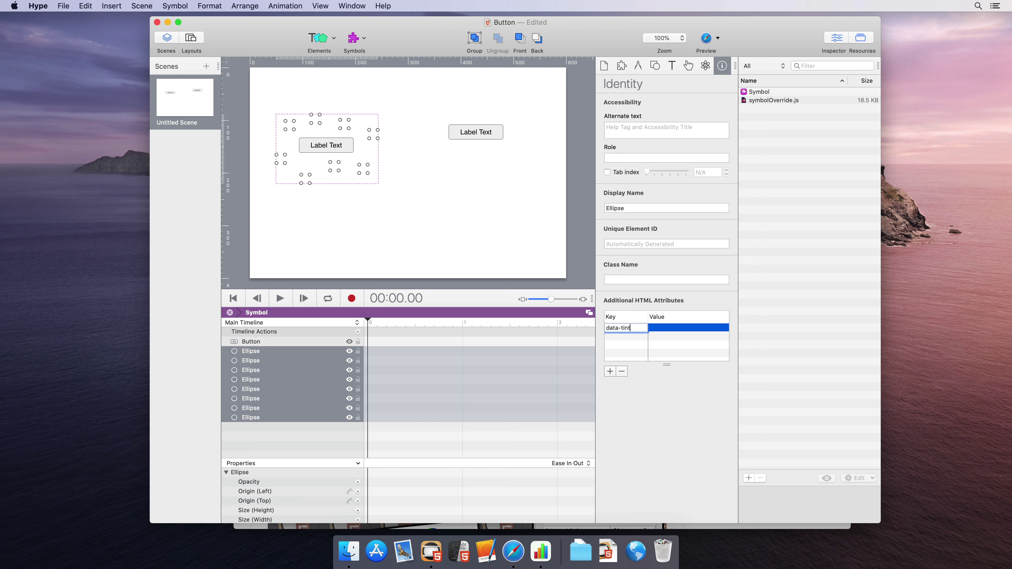
key("Return")
double_click(653, 328)
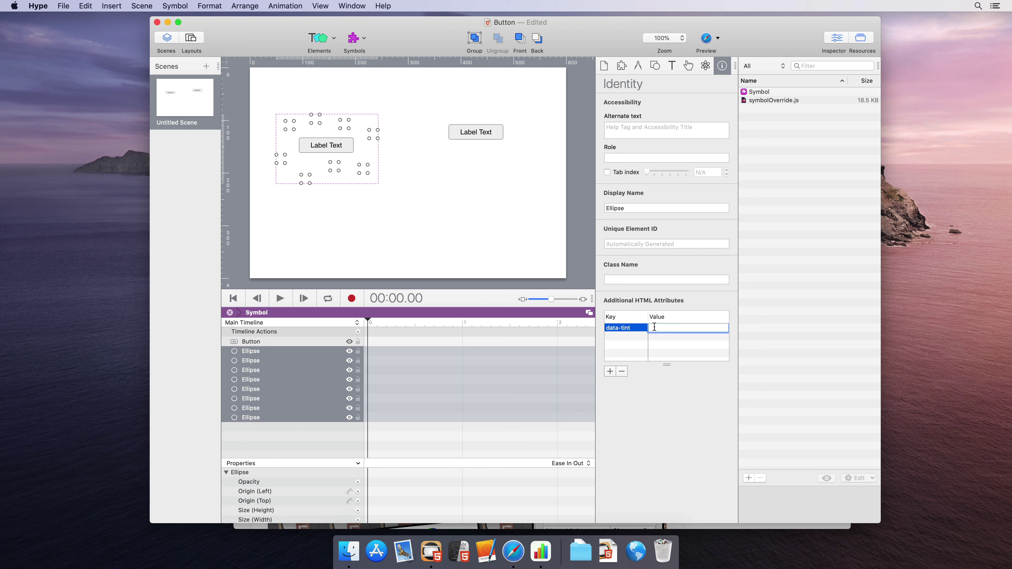
type("background-color")
key("Return")
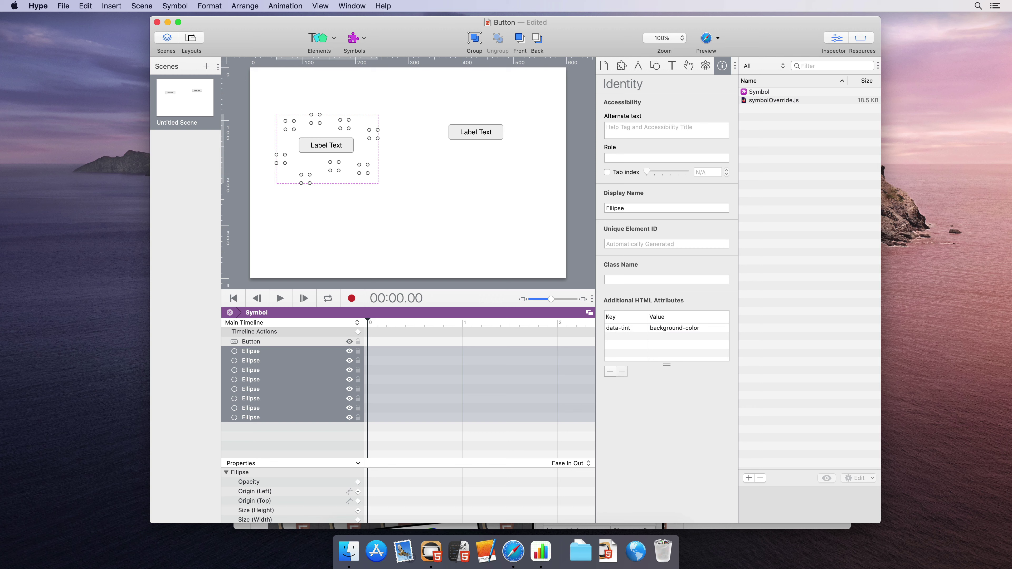
Inside the symbol, give the Label Text button a data-tint attribute with the value background-color.
left_click(323, 342)
left_click(609, 370)
type("data-")
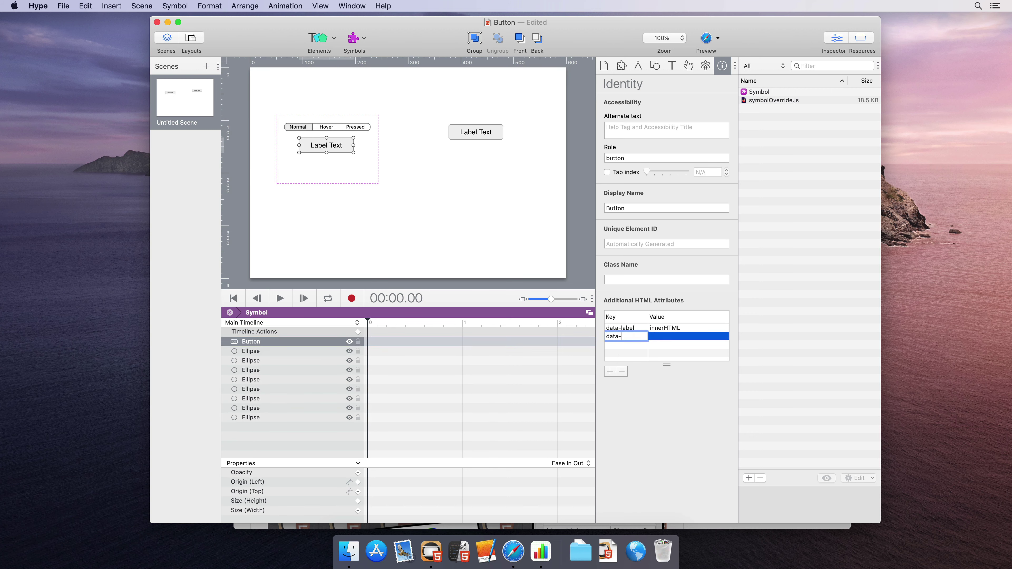
type("tint")
key("Tab")
type("backg")
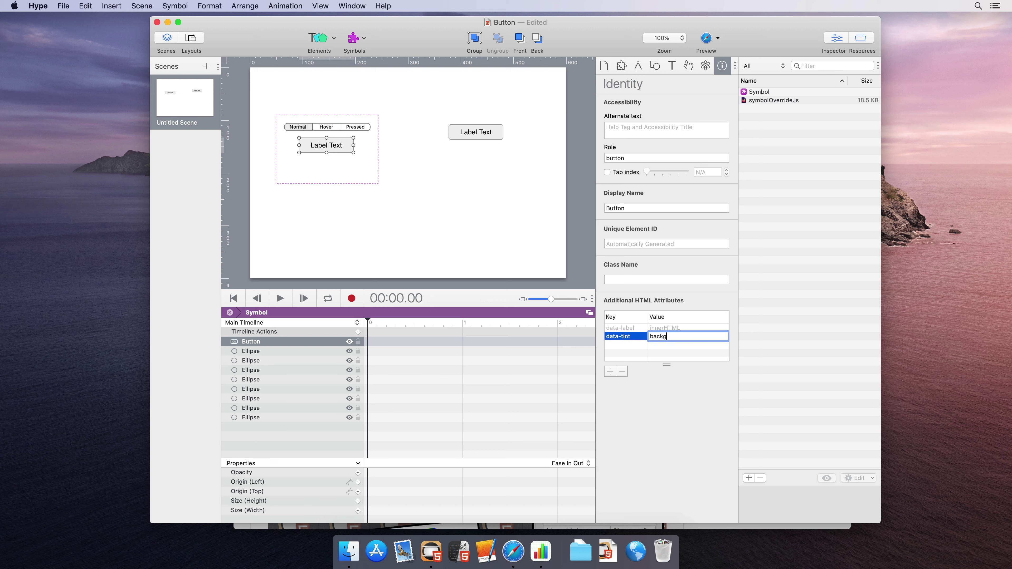
type("round-color")
key("Return")
Exit symbol editing and give the left symbol instance a data-tint attribute with the value #6a6.
double_click(419, 227)
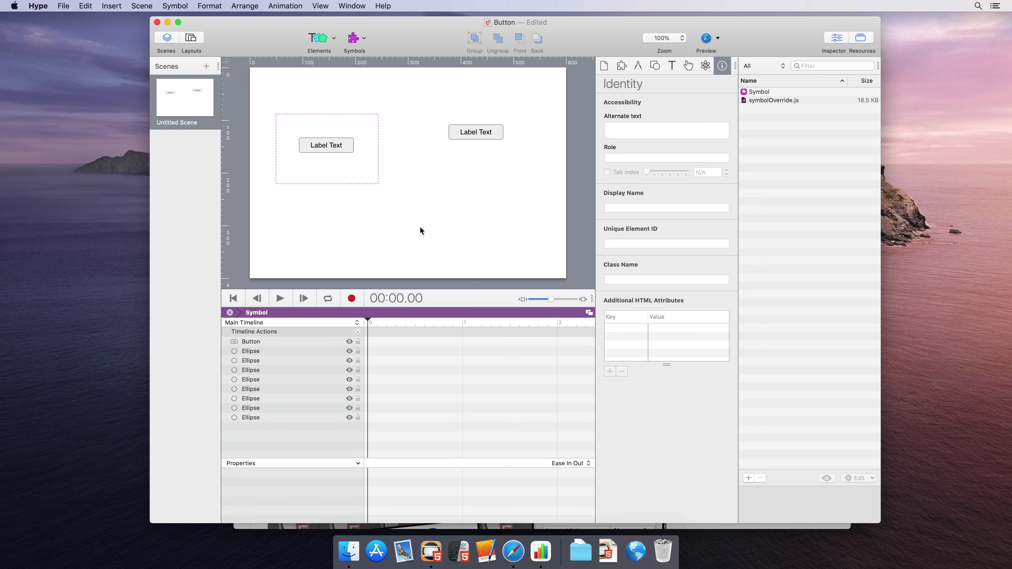
left_click(351, 169)
left_click(609, 371)
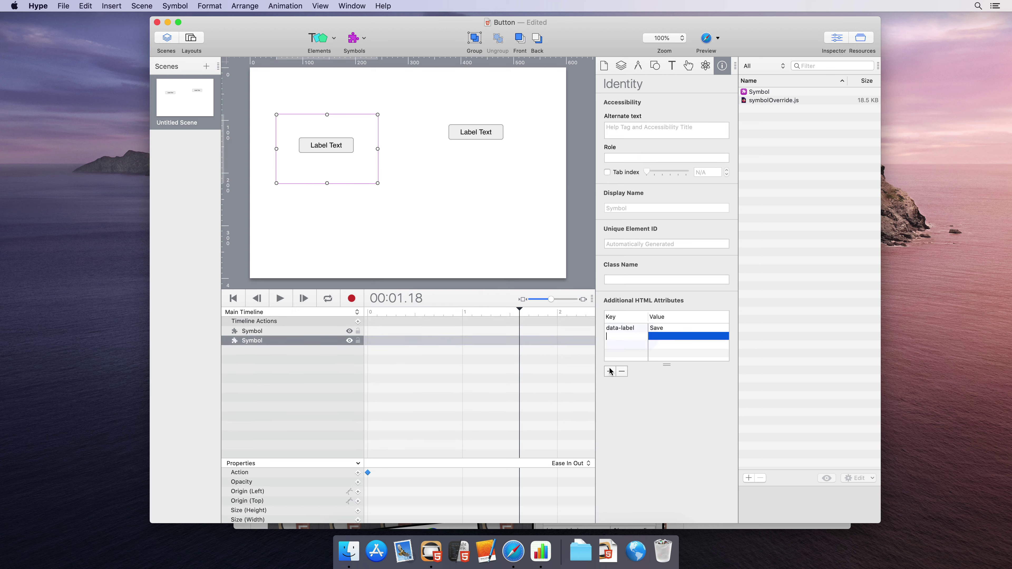
type("data0")
type("tint")
key("Tab")
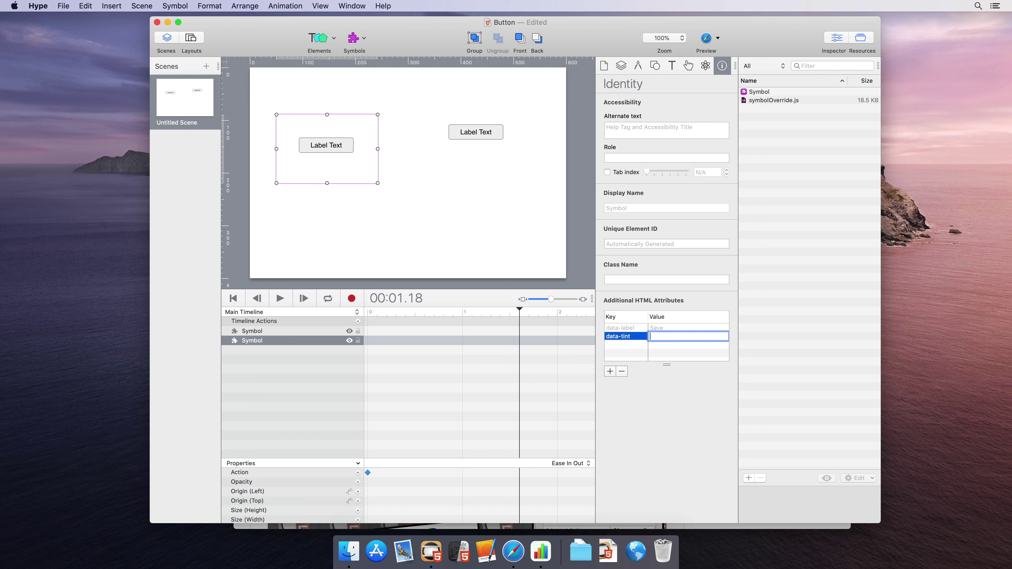
type("#6a6")
key("Return")
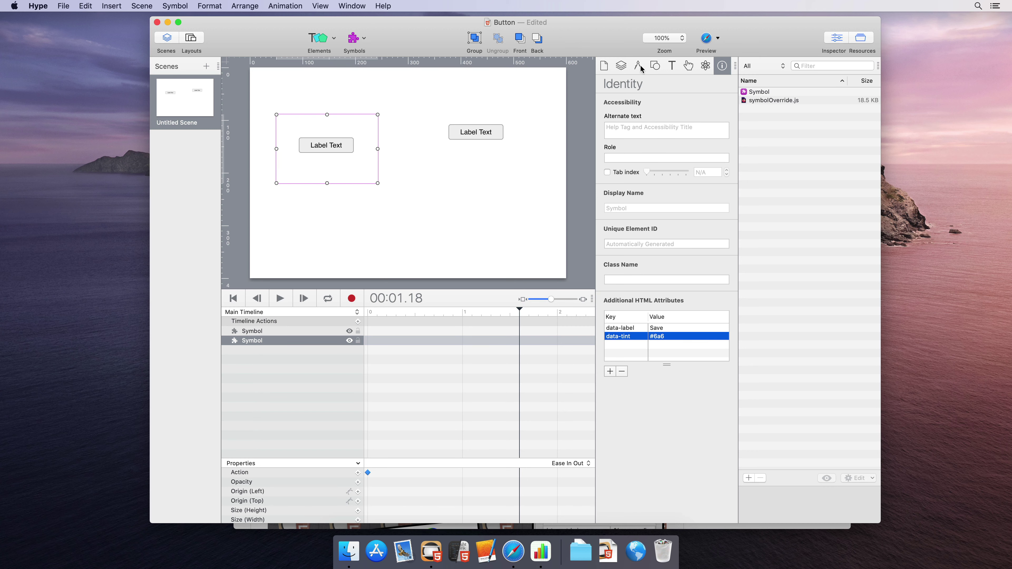
Preview the document in Safari, try out the tinted Save button and the Cancel button, and return to Hype.
left_click(706, 38)
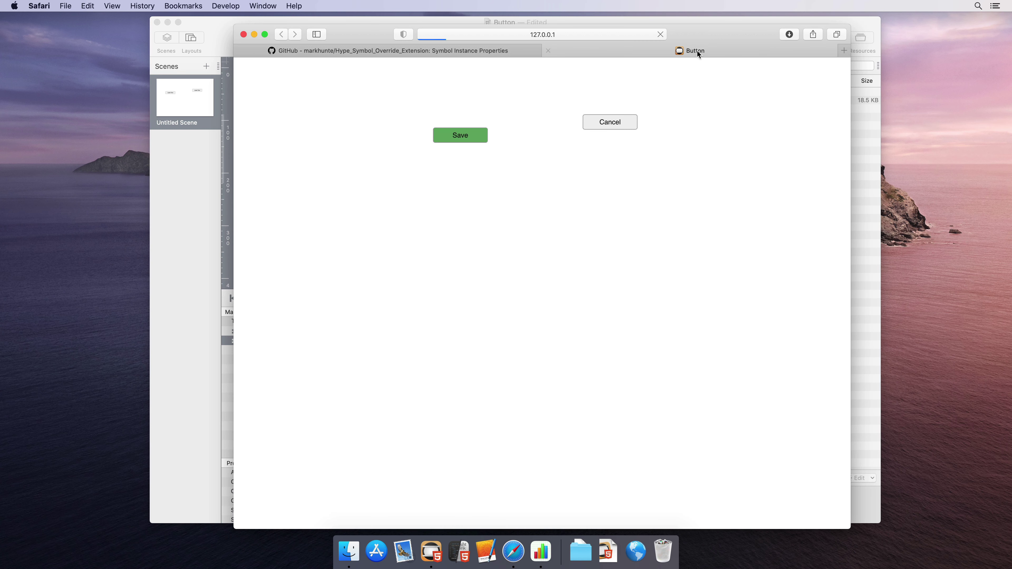
left_click(483, 138)
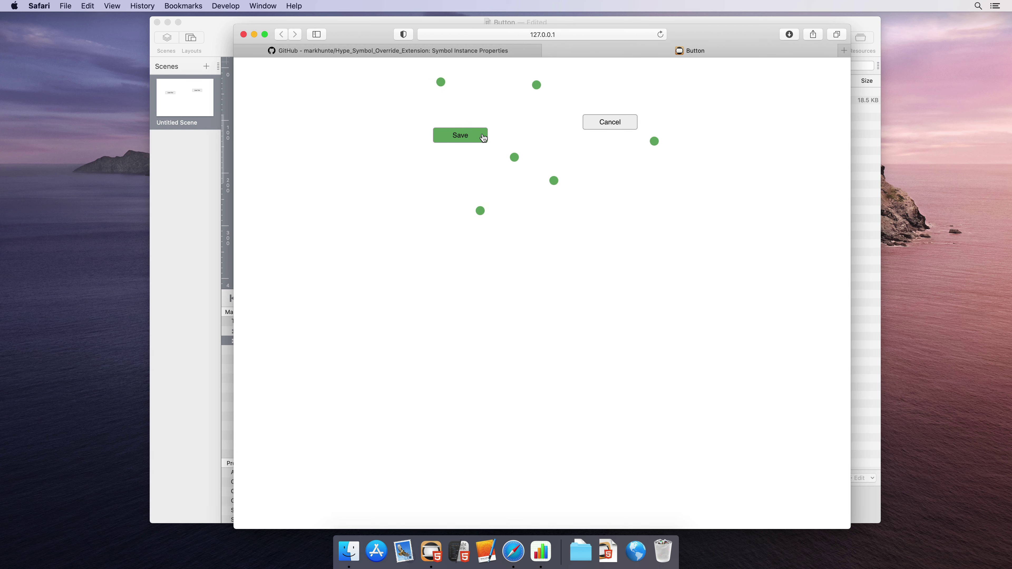
left_click(483, 138)
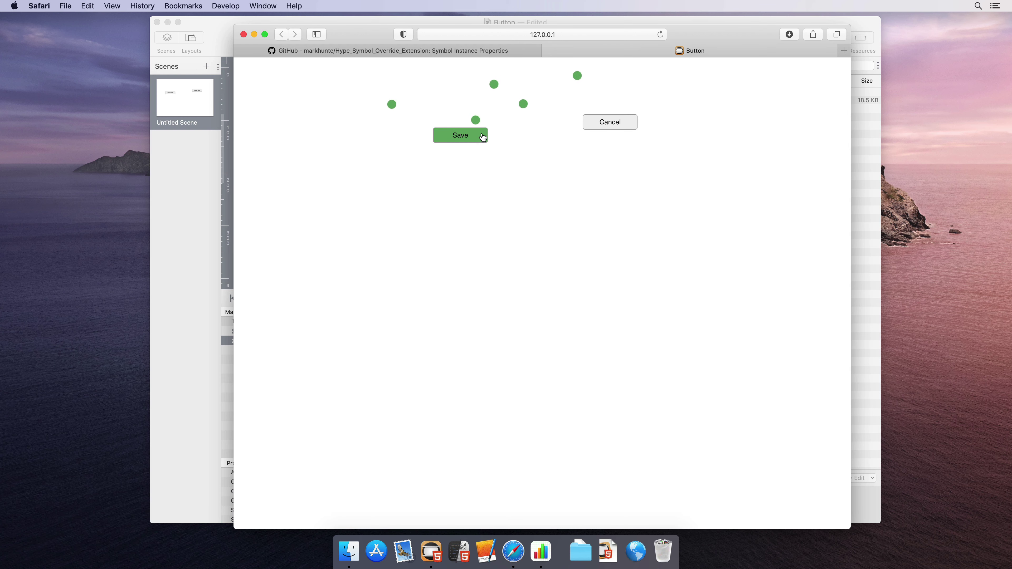
left_click(616, 129)
left_click(480, 136)
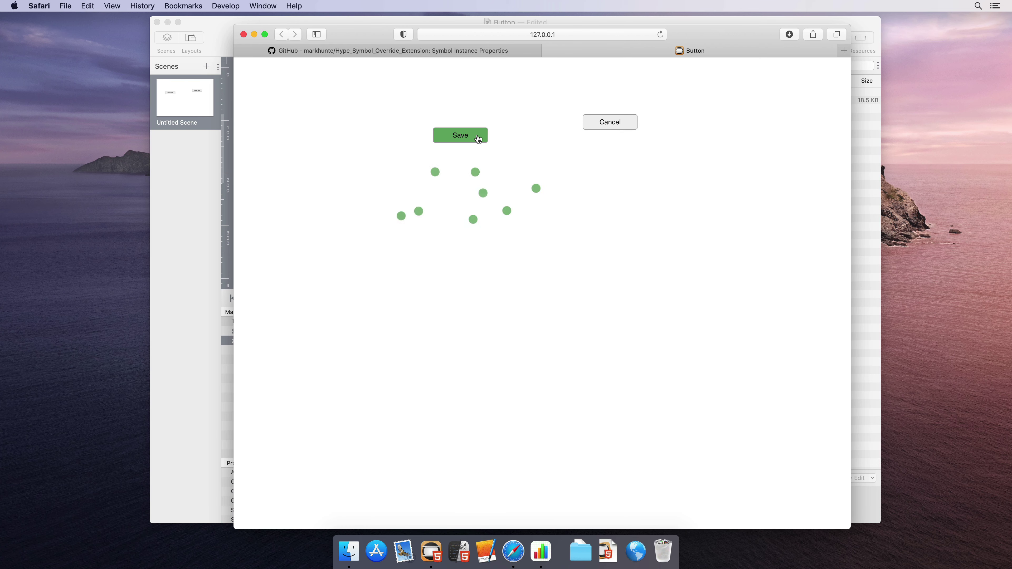
left_click(547, 51)
key("super+Tab")
Give the right symbol instance a data-tint attribute with the value red.
left_click(452, 130)
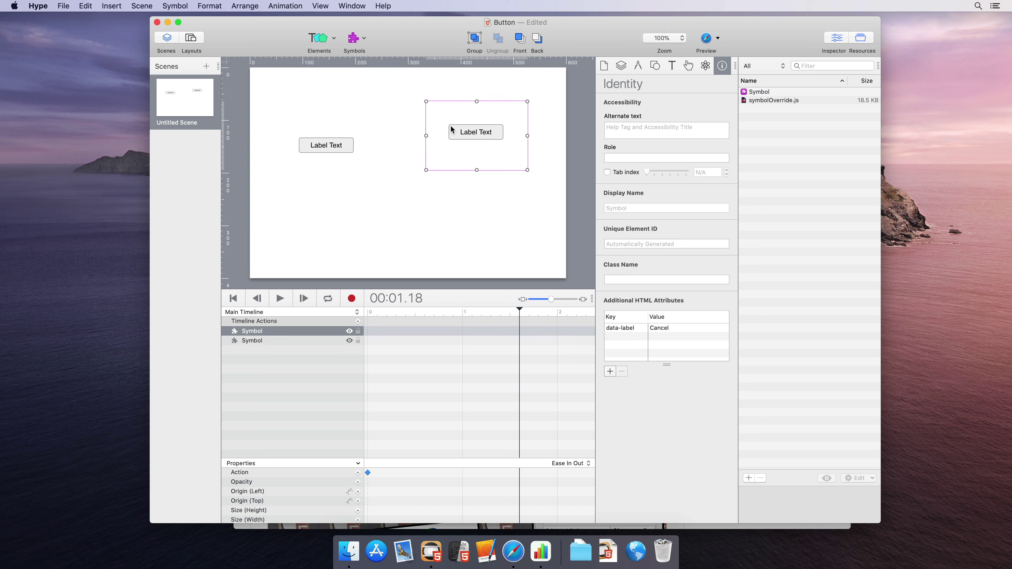
left_click(609, 370)
type("data-")
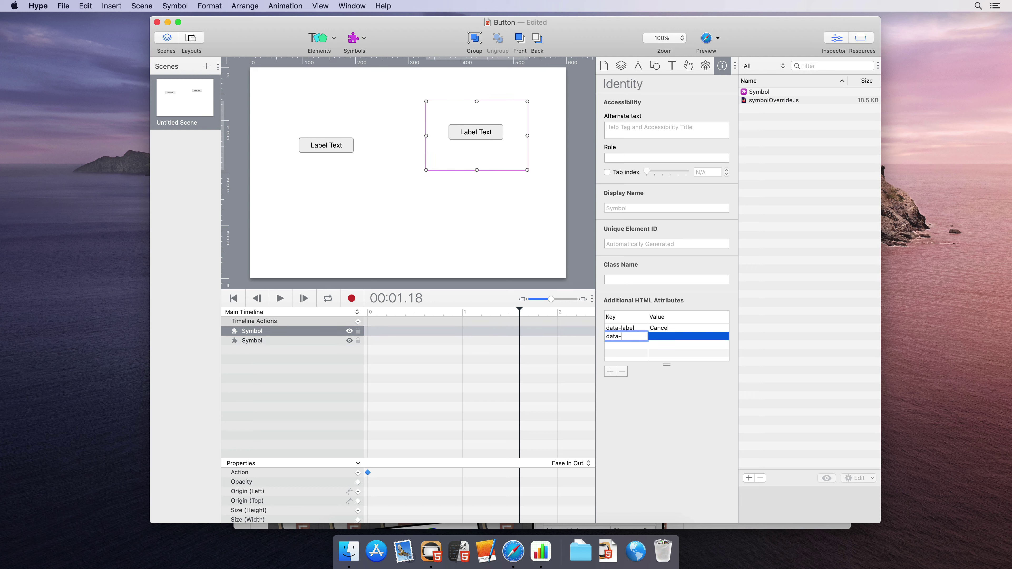
type("tine")
key("Tab")
type("r")
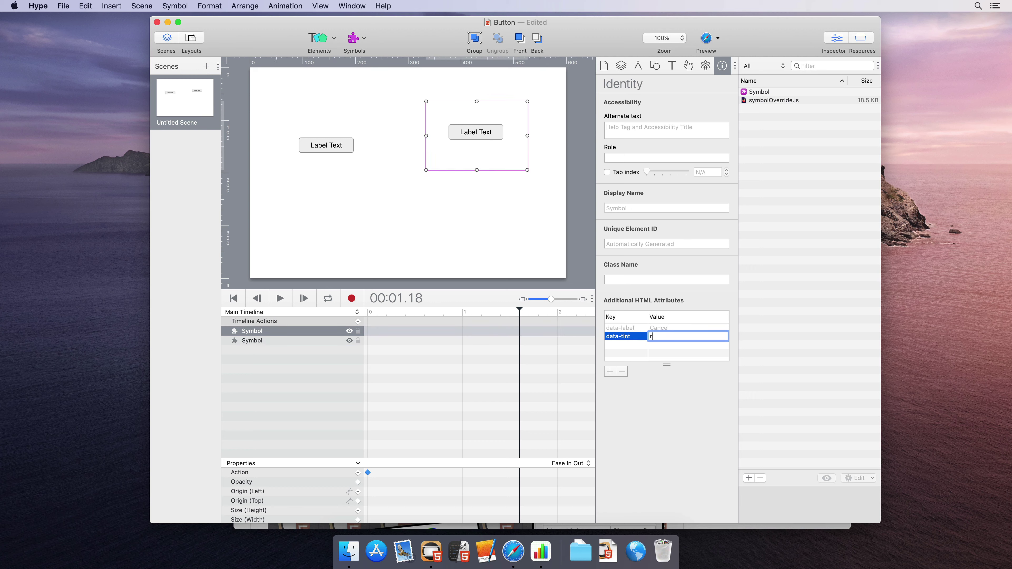
type("ed")
key("Return")
Preview the document in Safari again to check the tint of both buttons, and return to Hype.
left_click(705, 38)
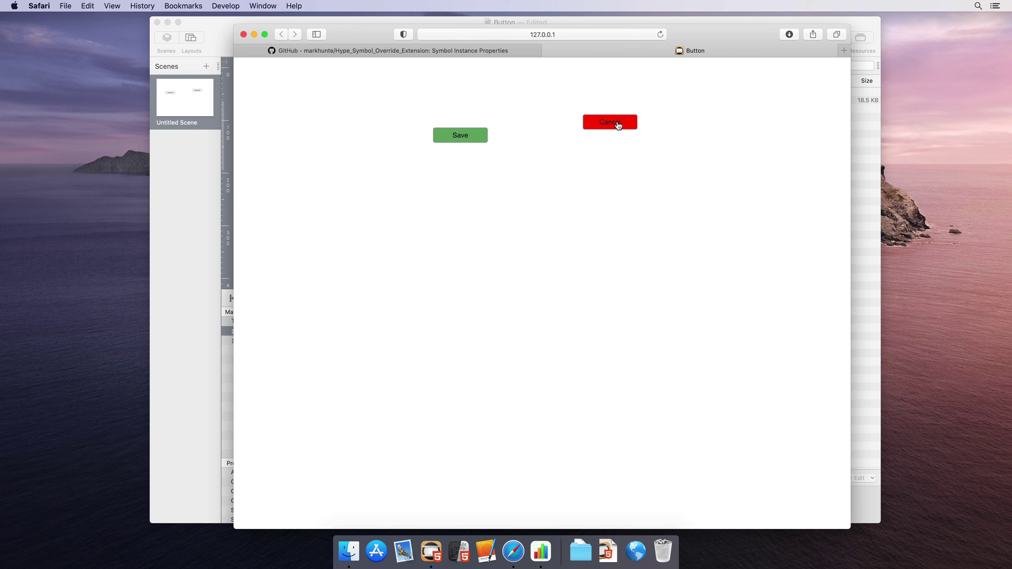
left_click(218, 29)
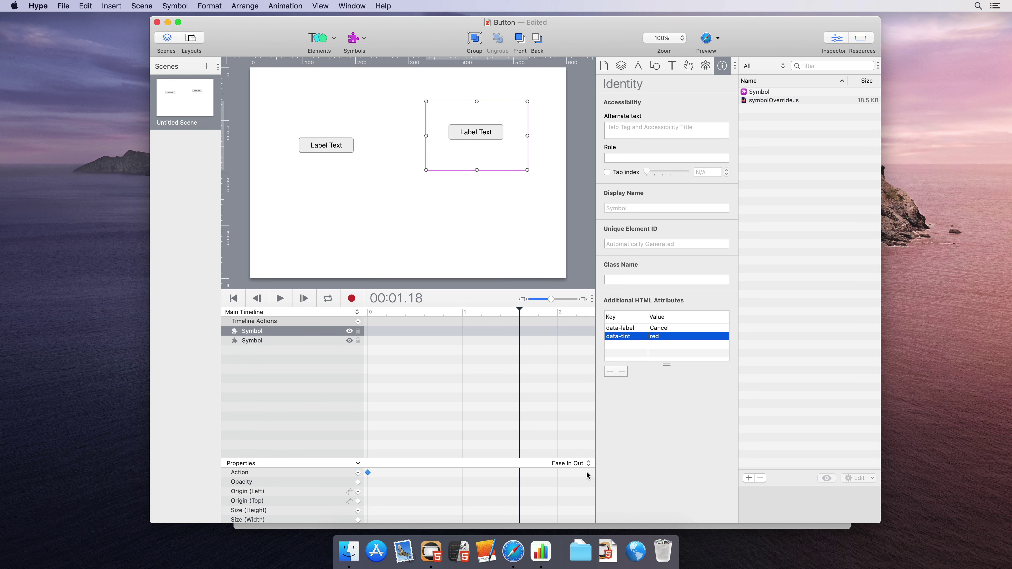
Switch to the Hype Symbol Override Extension GitHub page in Safari and open the Documentation linked in its README.
left_click(635, 550)
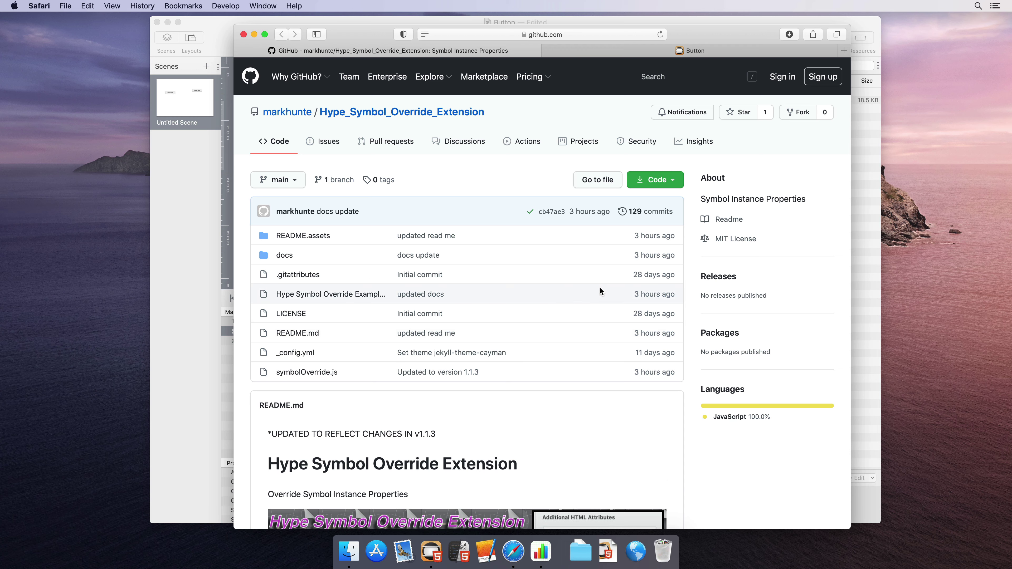
scroll(599, 285, "down", 10)
scroll(598, 289, "down", 20)
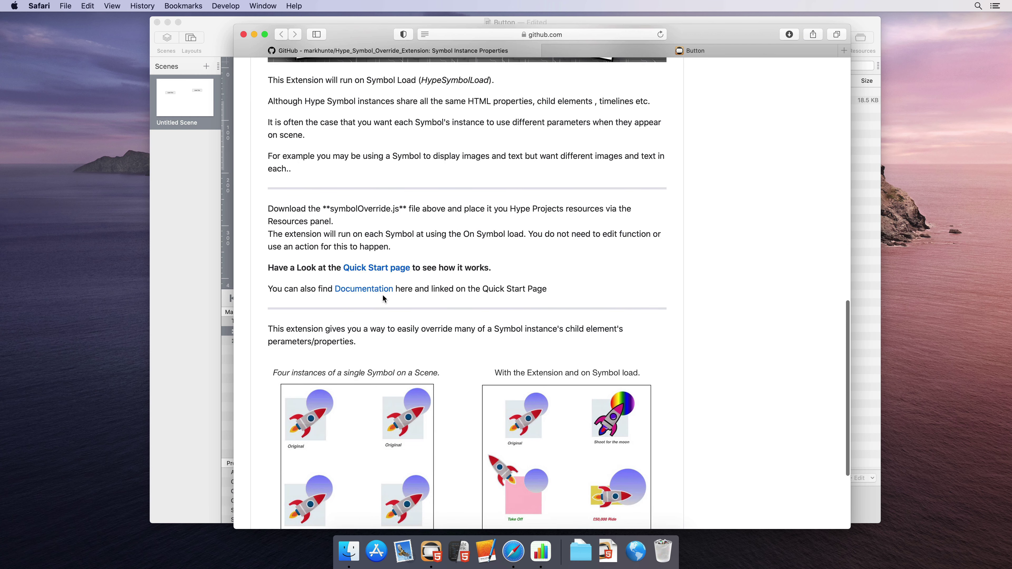
left_click(379, 290)
scroll(469, 285, "down", 20)
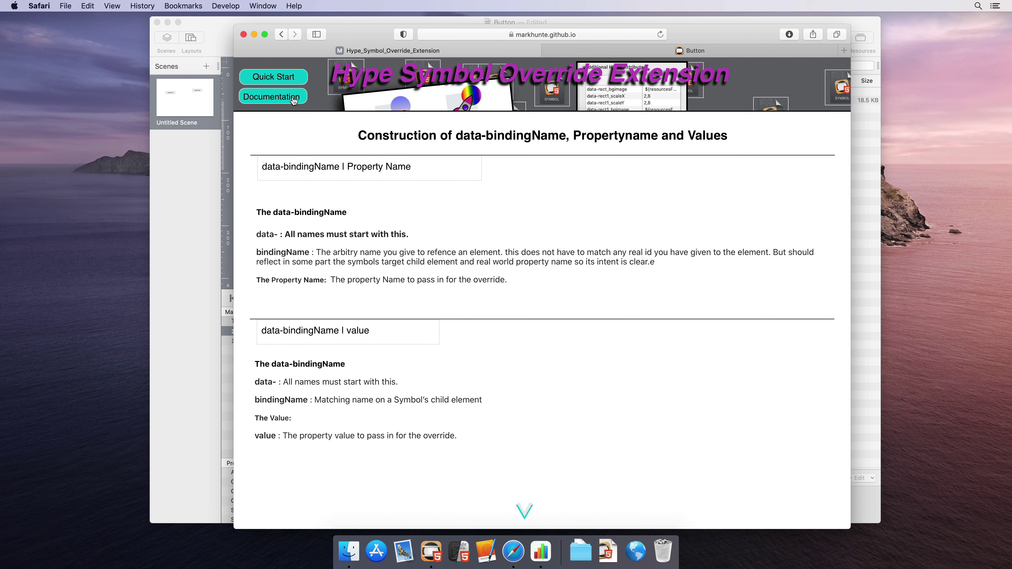
Open the extension's Quick Start guide and page through to its third page.
left_click(288, 78)
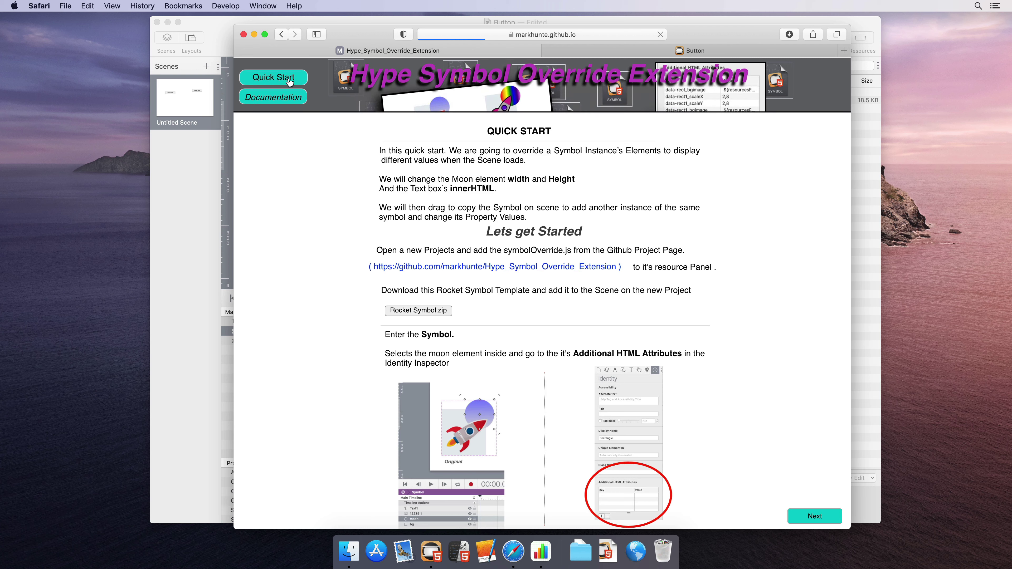
left_click(814, 518)
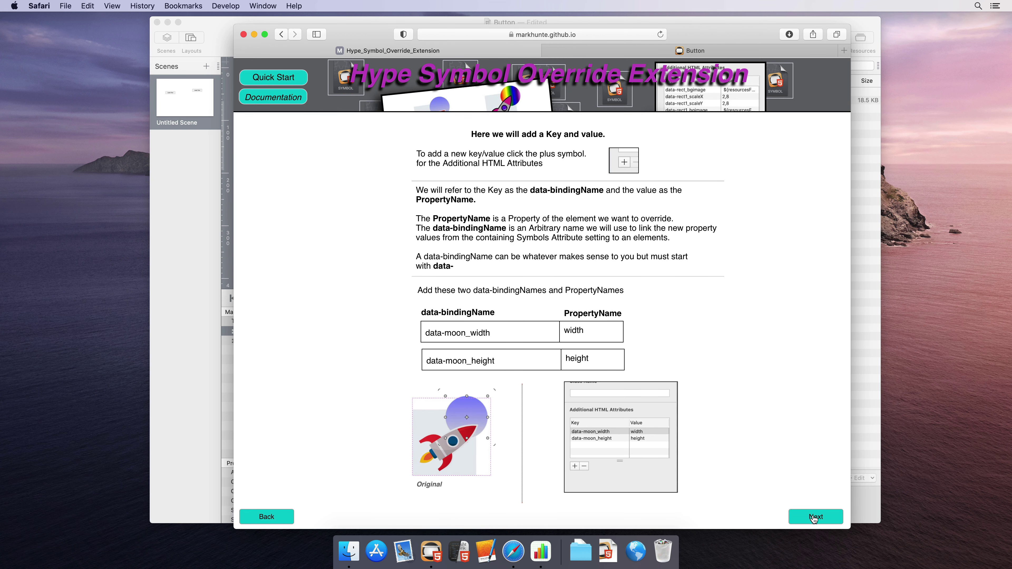
left_click(814, 517)
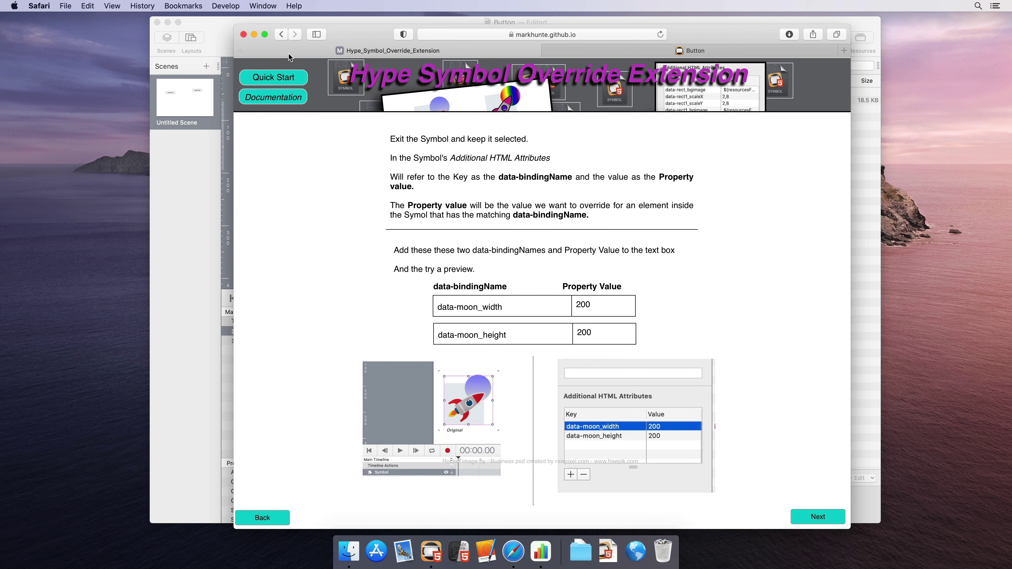
Go back to the extension's GitHub repository and look over the README's rocket example images and the file list.
left_click(281, 35)
left_click(281, 35)
scroll(586, 394, "down", 5)
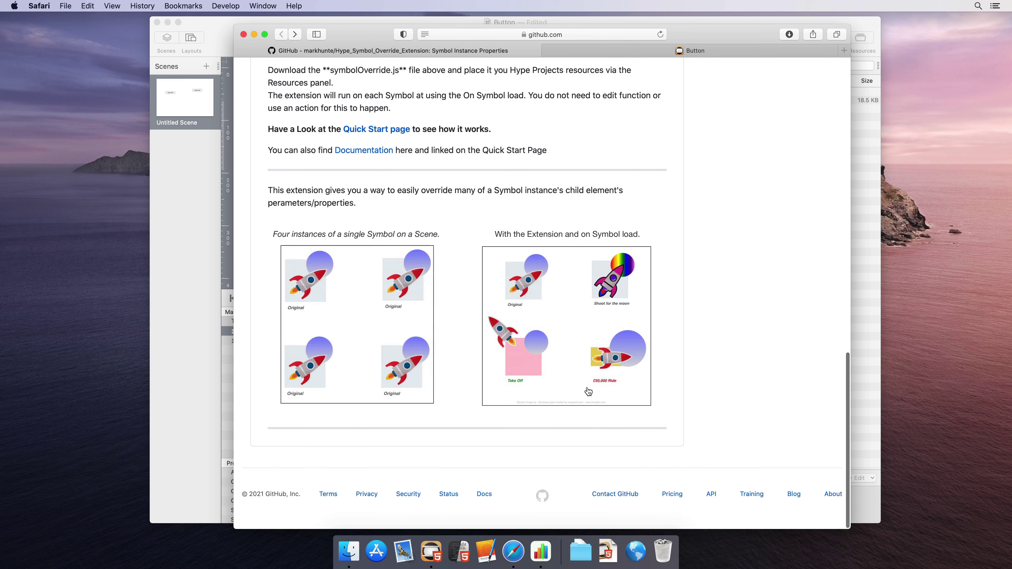
scroll(588, 391, "up", 15)
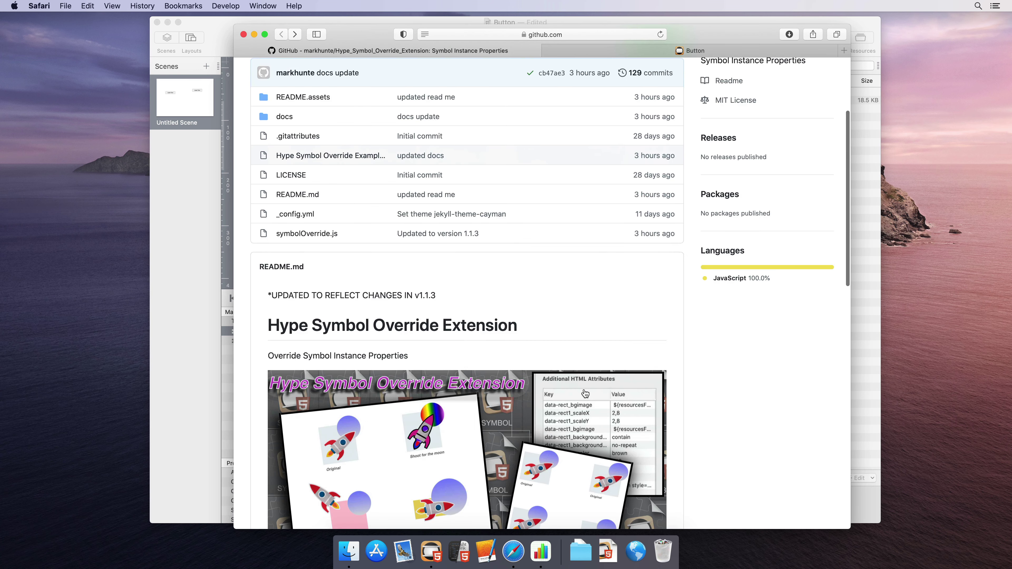